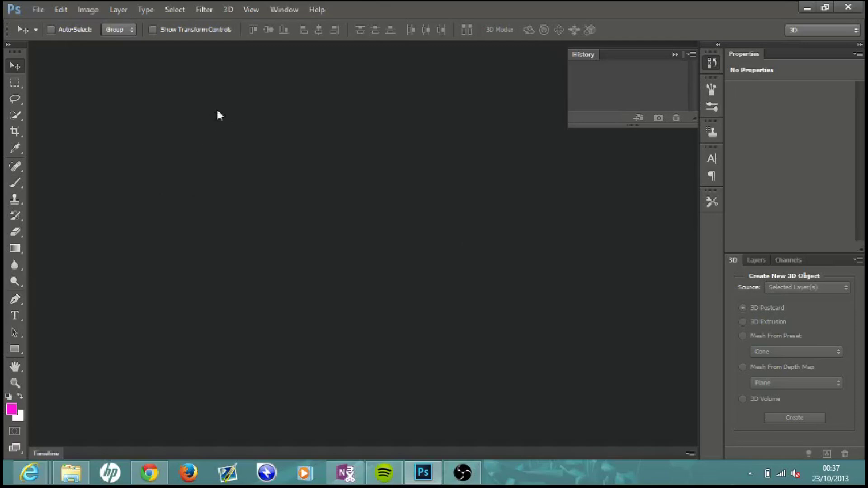
Create a new RGB document of 2560 x 423 pixels at 72 pixels/centimeter with a white background.
click(38, 10)
click(47, 25)
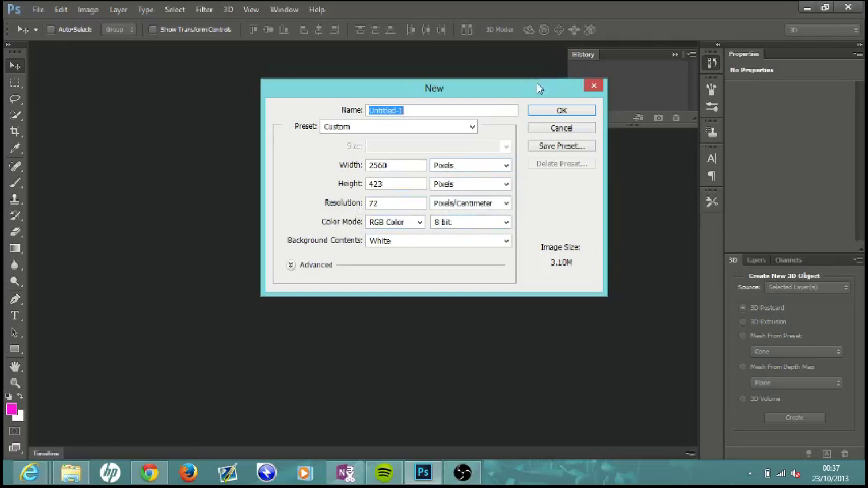
click(561, 111)
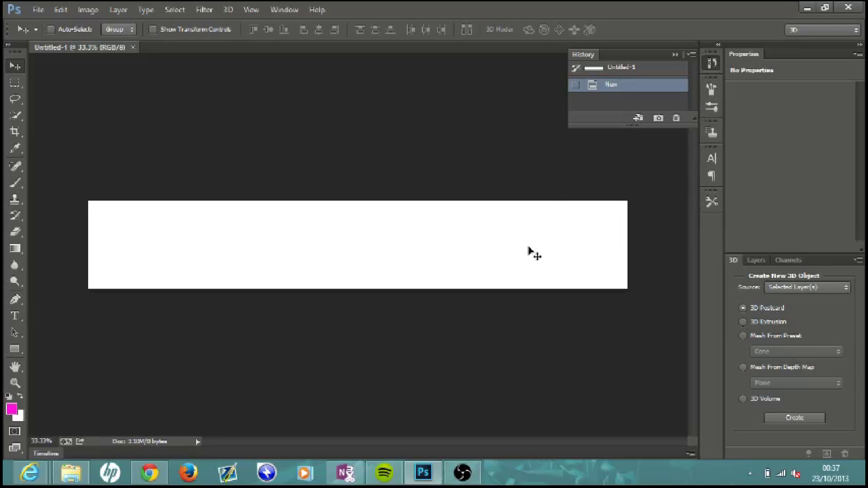
Create a second new document with a width of 2048 pixels and a height of 1152 pixels.
click(38, 10)
click(46, 23)
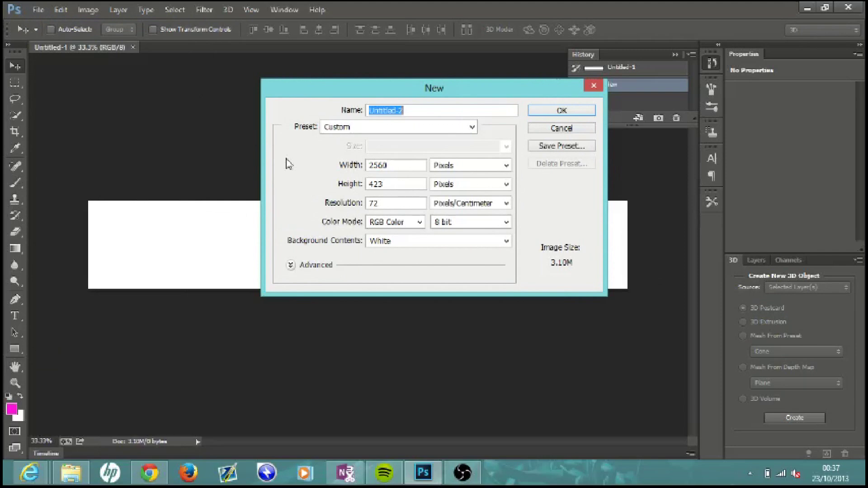
click(410, 168)
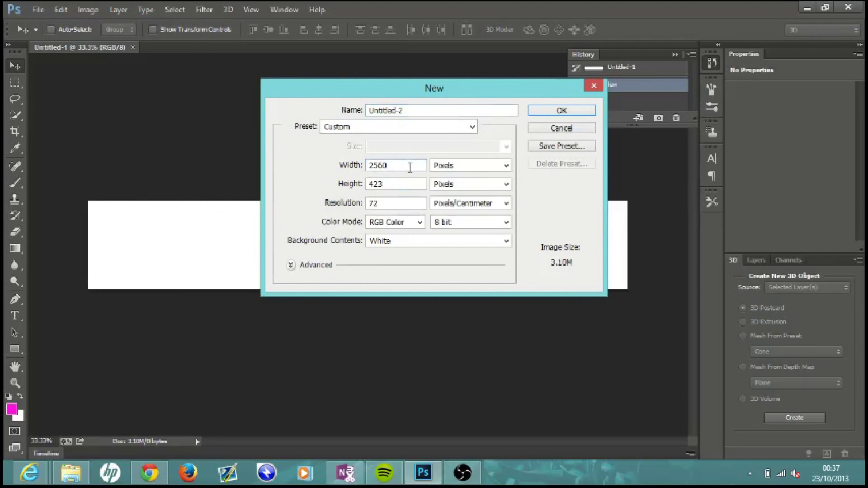
key(BackSpace)
key(BackSpace)
key(BackSpace)
key(BackSpace)
text(2048)
click(403, 183)
key(BackSpace)
key(BackSpace)
key(BackSpace)
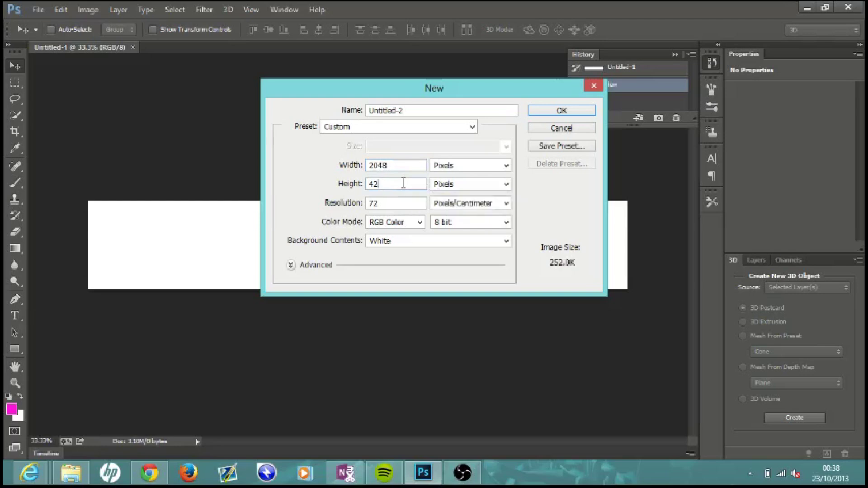
text(1152)
click(561, 113)
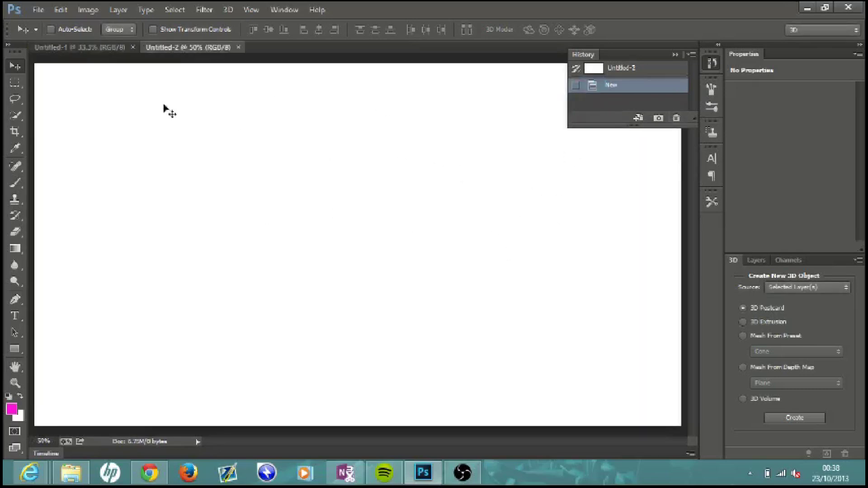
In the 2560 x 423 banner document, add a text box in the middle reading "BeAsT".
click(83, 47)
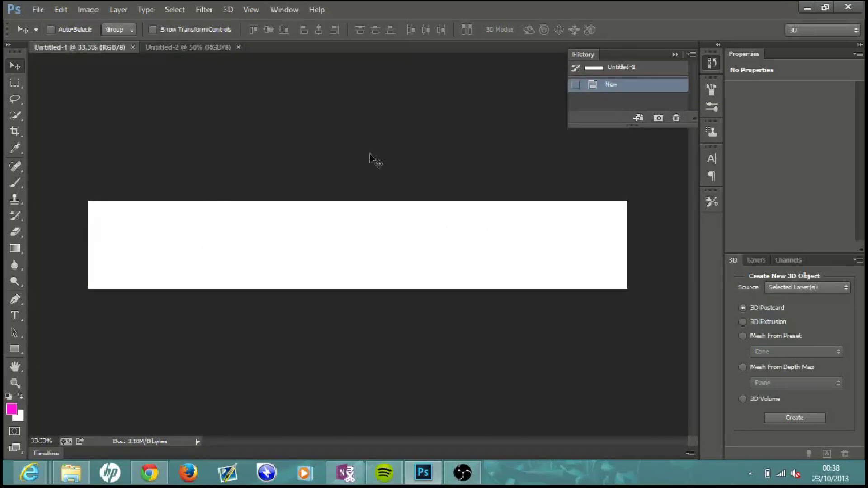
click(15, 316)
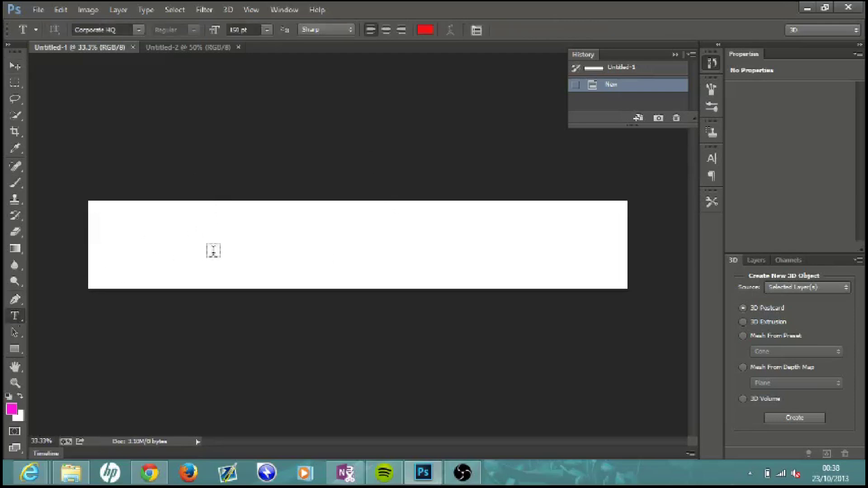
drag(250, 214, 550, 272)
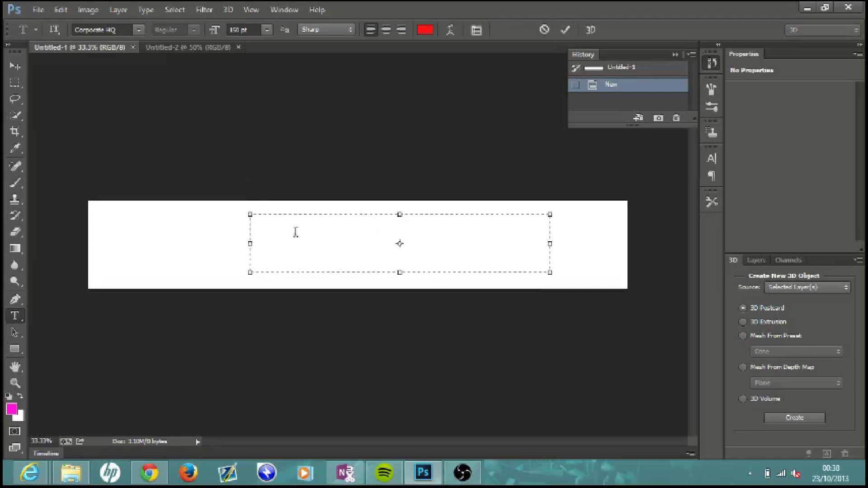
text(Be)
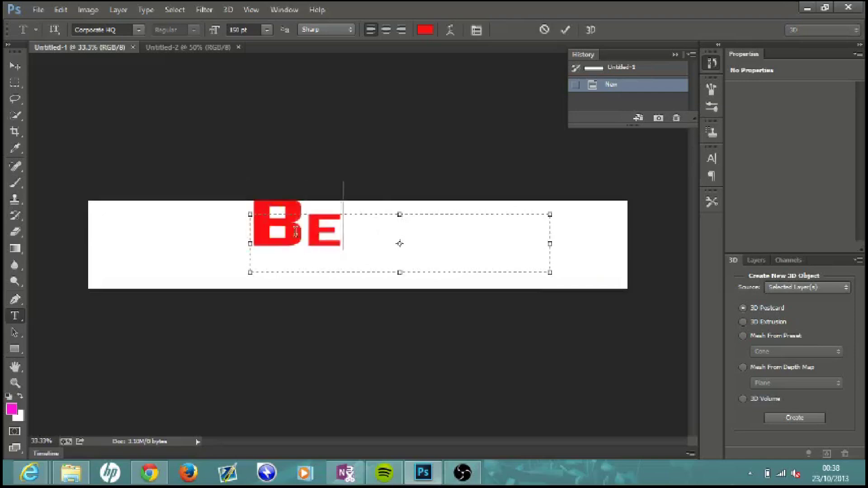
text(Ast)
key(BackSpace)
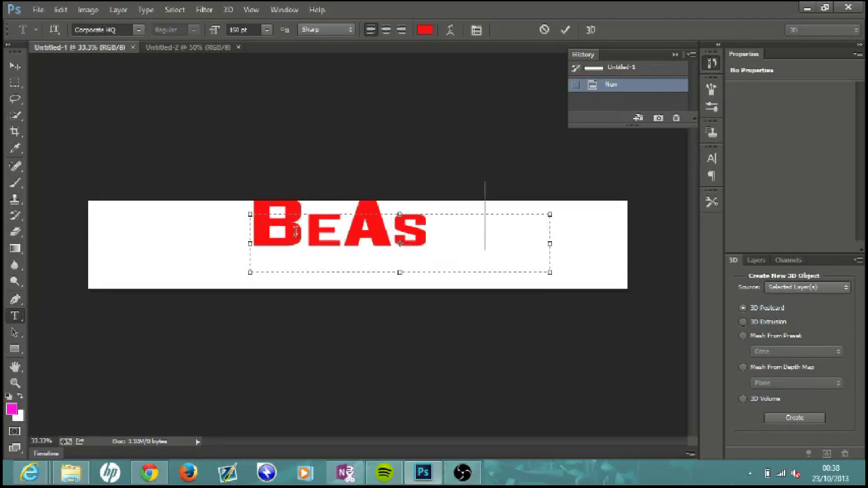
text(T)
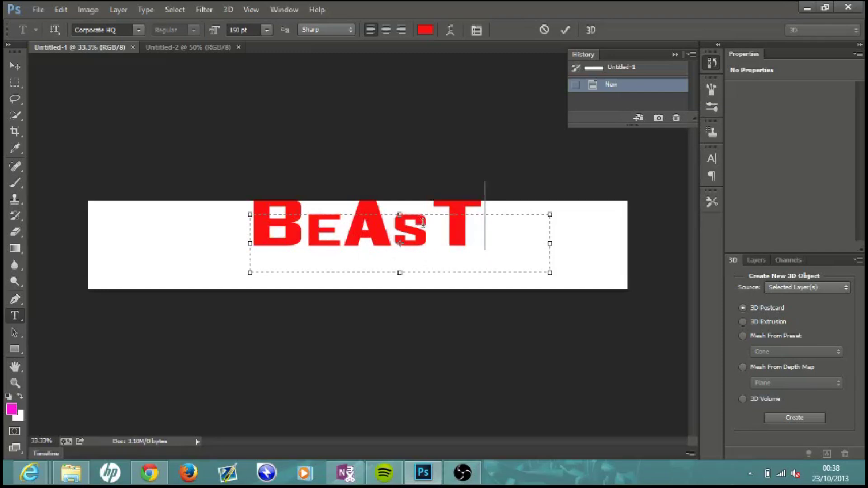
Change the color of the whole BeAsT text to pink, hex f90980.
drag(474, 217, 263, 220)
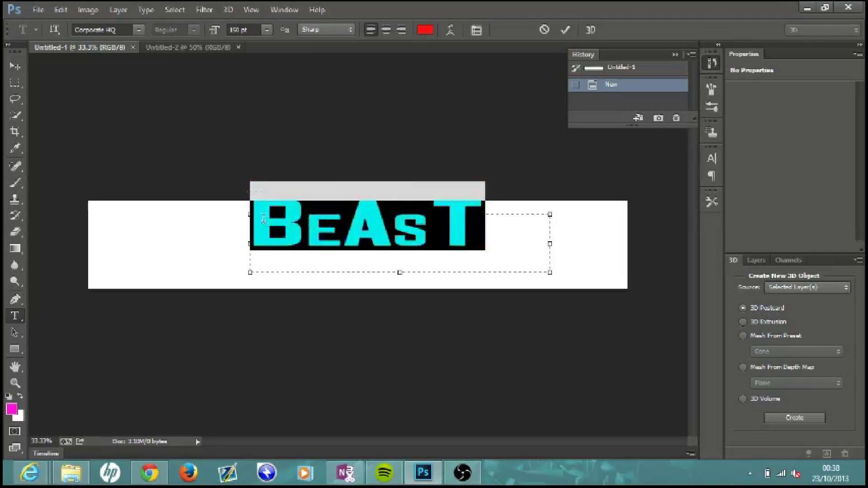
click(426, 30)
click(457, 128)
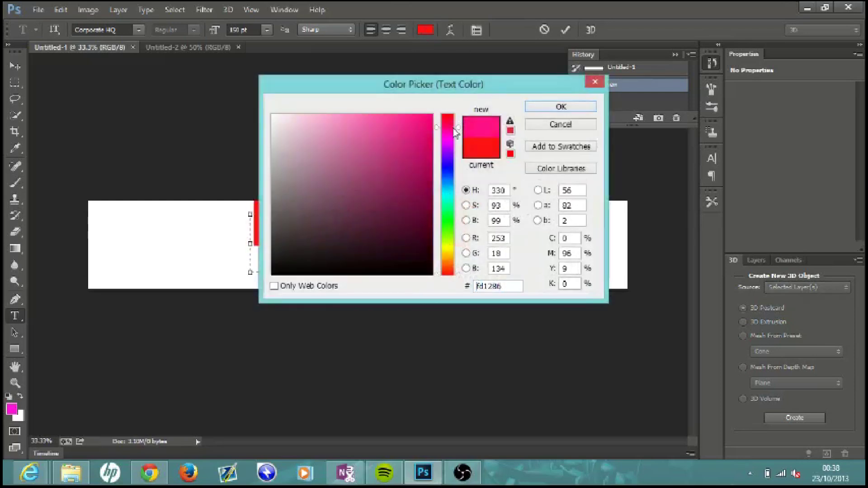
click(427, 118)
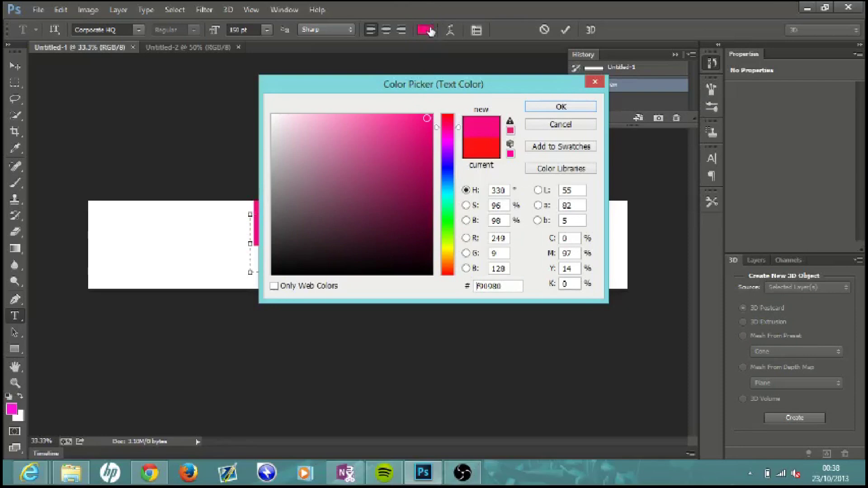
click(565, 109)
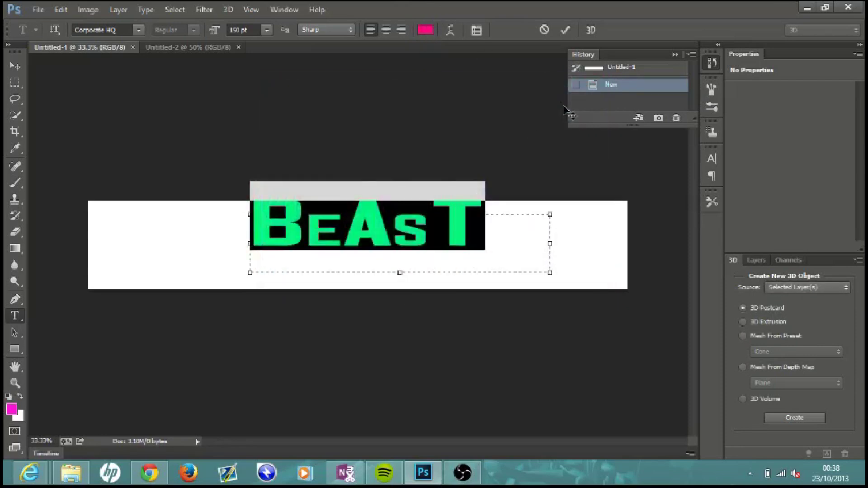
Move the BeAsT text down about 0.5 cm so it sits fully inside the banner.
click(20, 68)
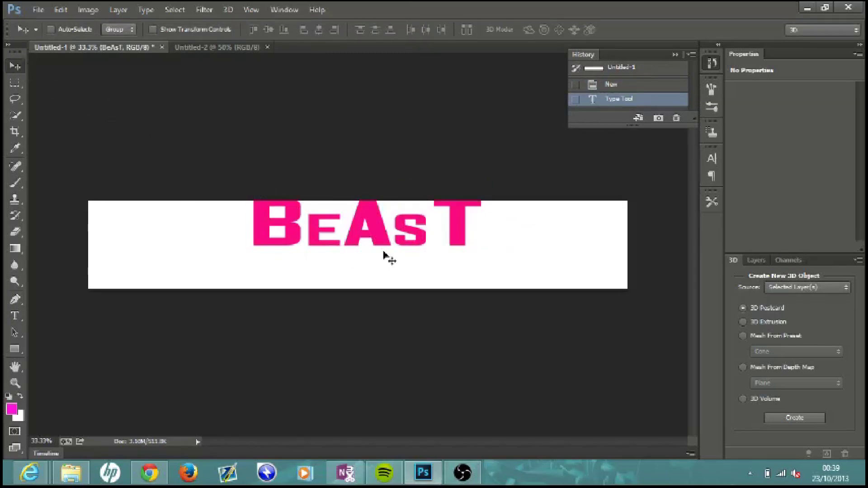
mouse_move(375, 223)
mouse_down()
mouse_move(396, 243)
mouse_move(377, 233)
mouse_up()
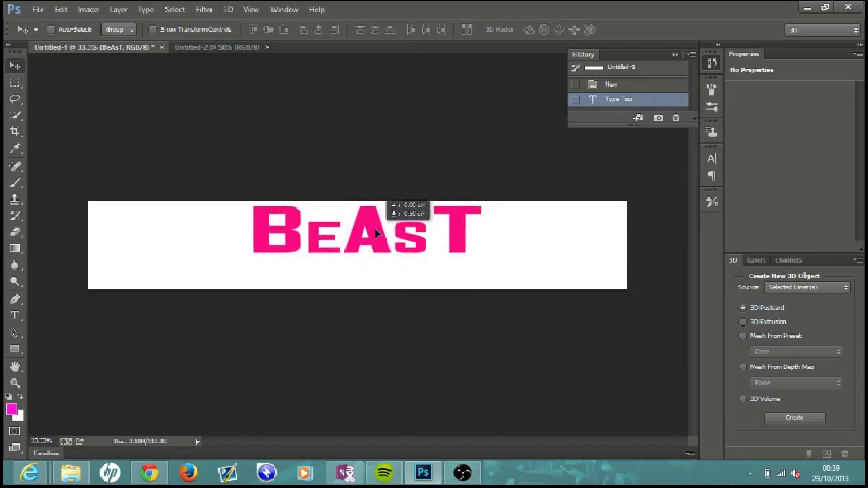
drag(376, 233, 377, 234)
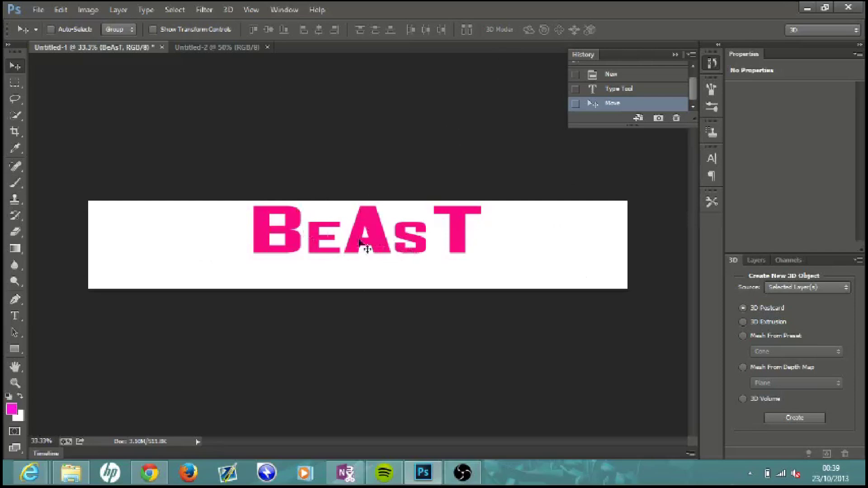
Extrude the BeAsT text to 3D and reposition the 3D camera to view the letters from slightly above.
click(147, 10)
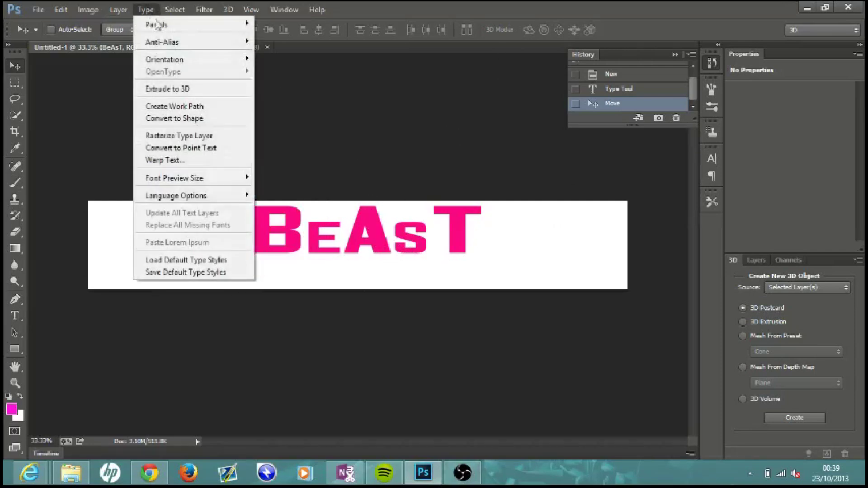
click(189, 90)
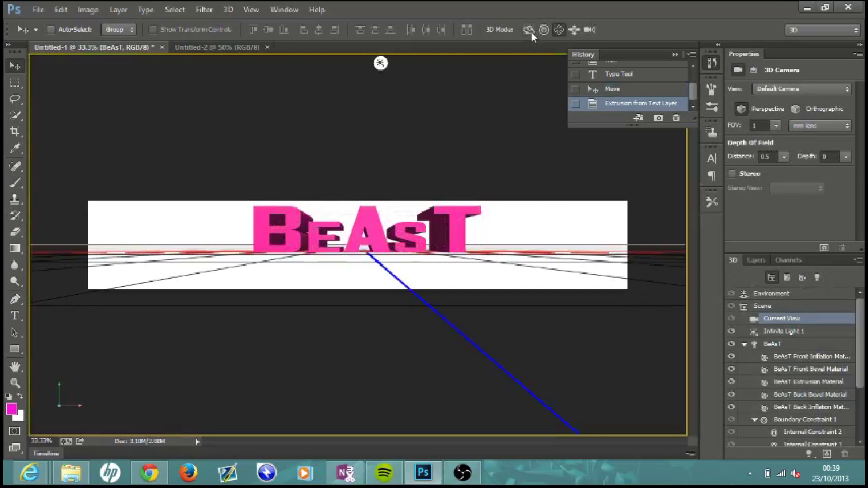
click(559, 30)
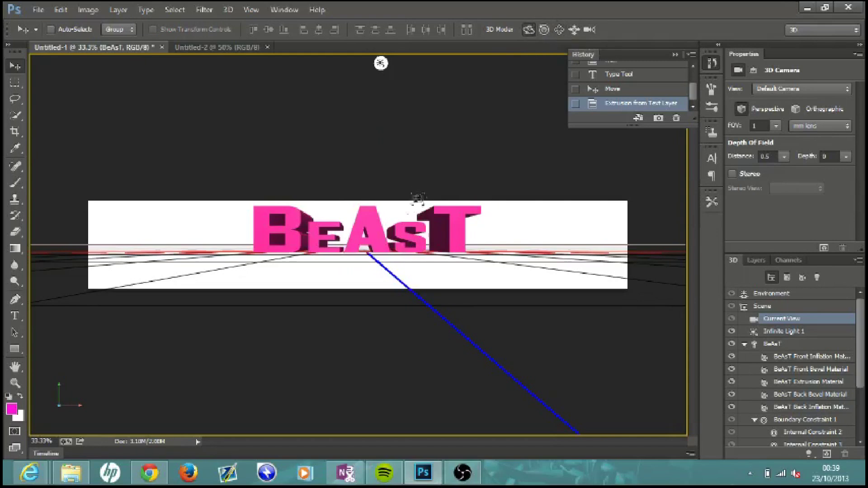
drag(374, 228, 373, 243)
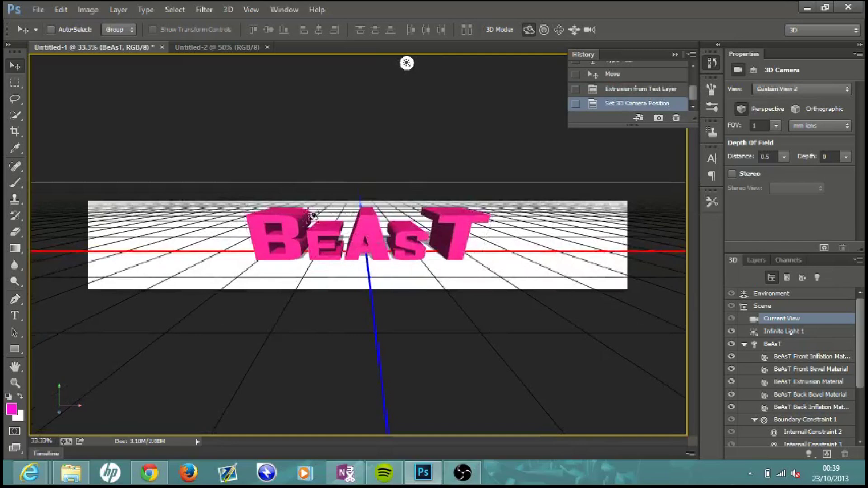
click(560, 29)
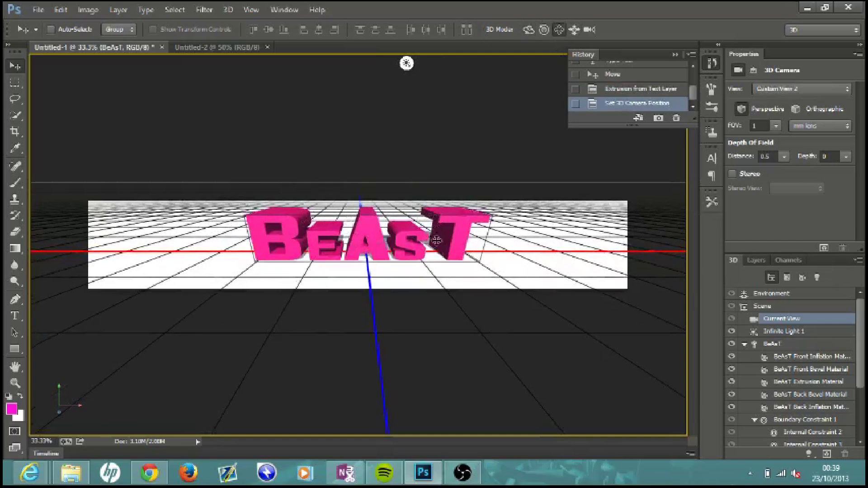
drag(434, 252, 420, 253)
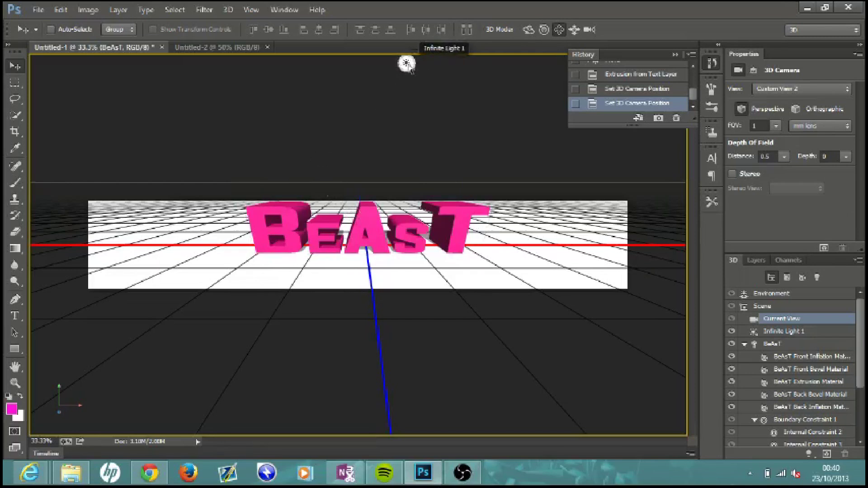
Apply the Blue Lights preset to the infinite light of the 3D scene.
click(406, 63)
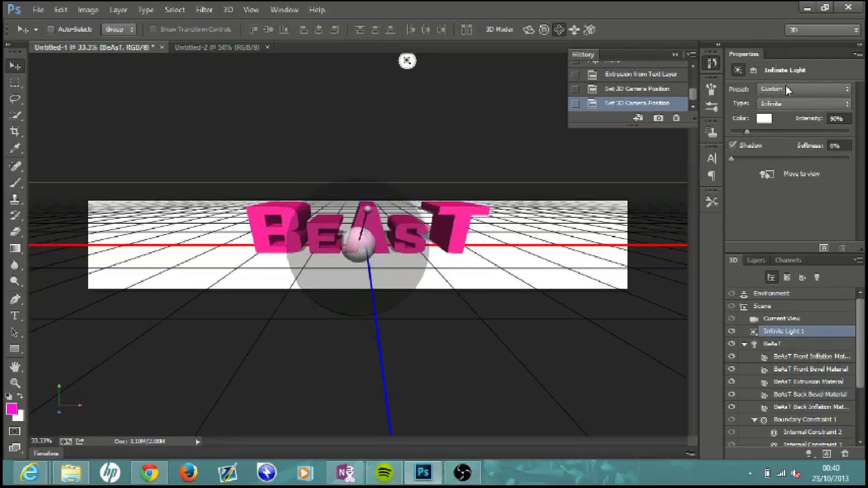
click(792, 90)
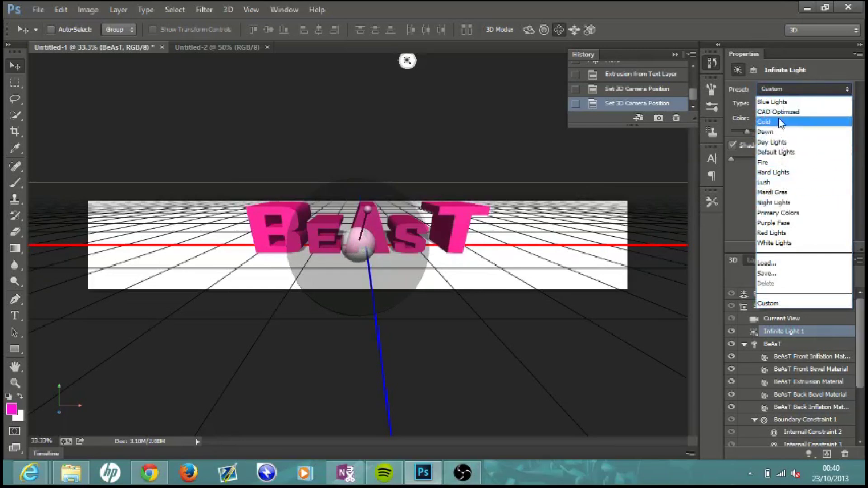
click(778, 103)
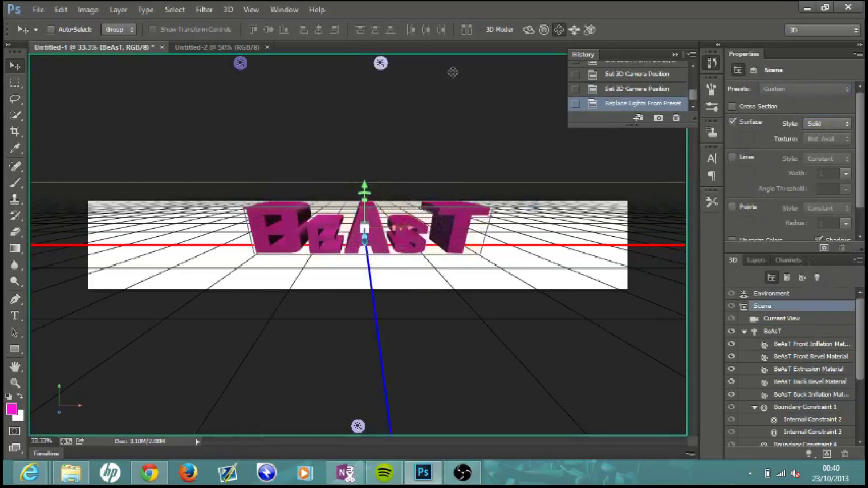
Set the 3D scene's lighting to the Mardi Gras light preset.
click(382, 63)
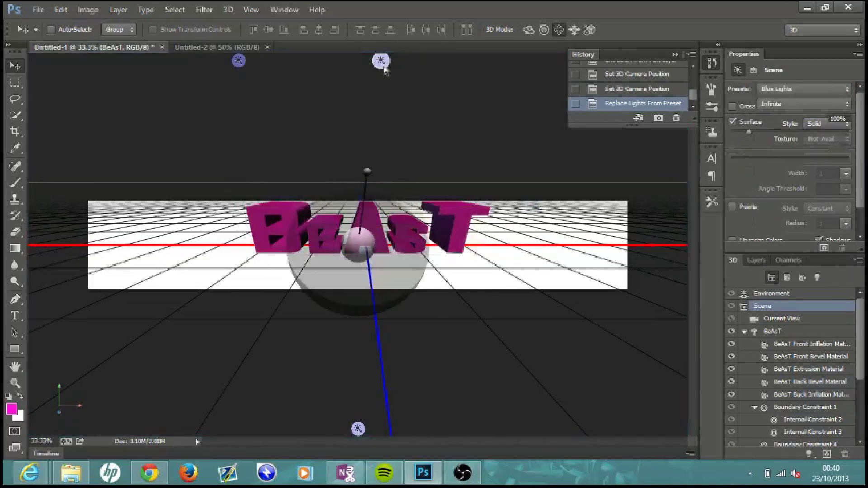
click(825, 90)
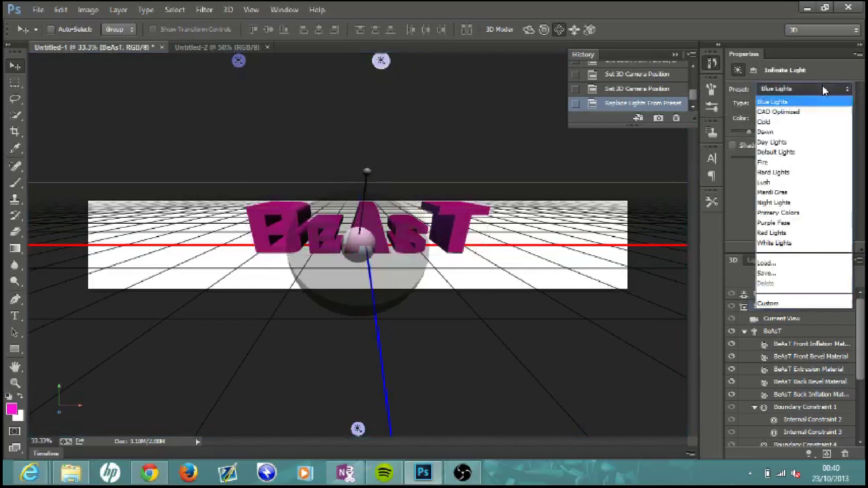
click(785, 194)
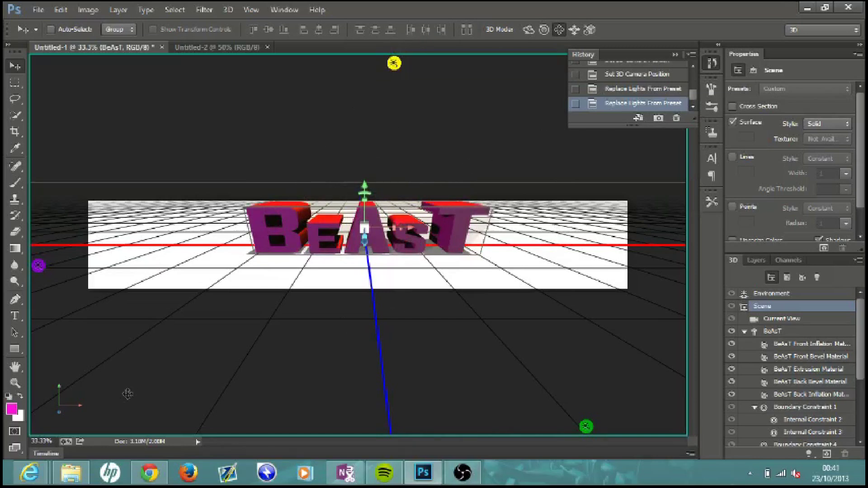
Check the streak flare reference in the browser and bring the StreakFlare image from the utube bg folder into the banner document.
click(152, 473)
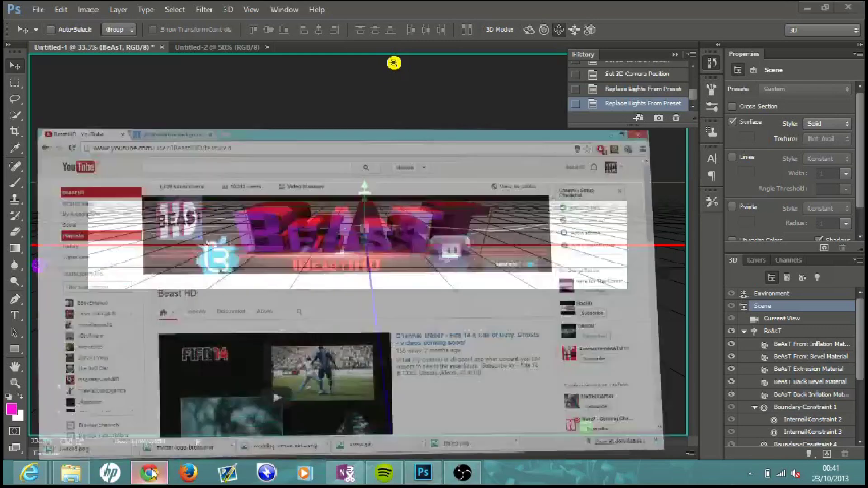
click(153, 9)
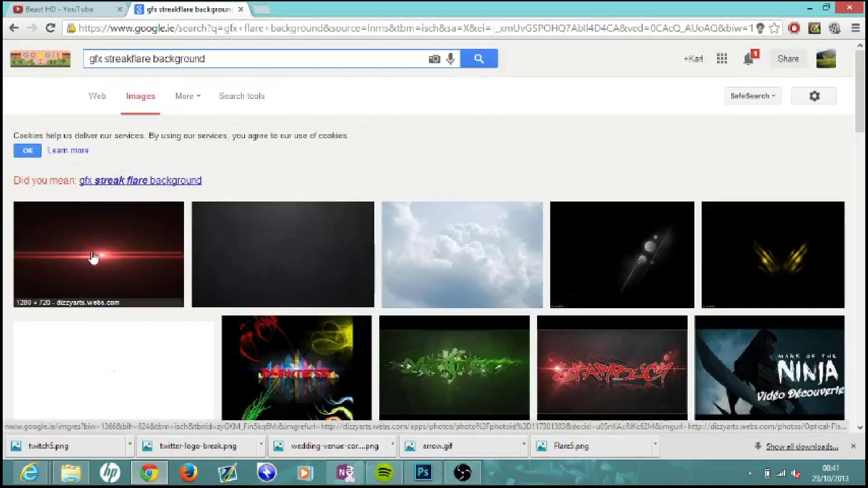
click(80, 475)
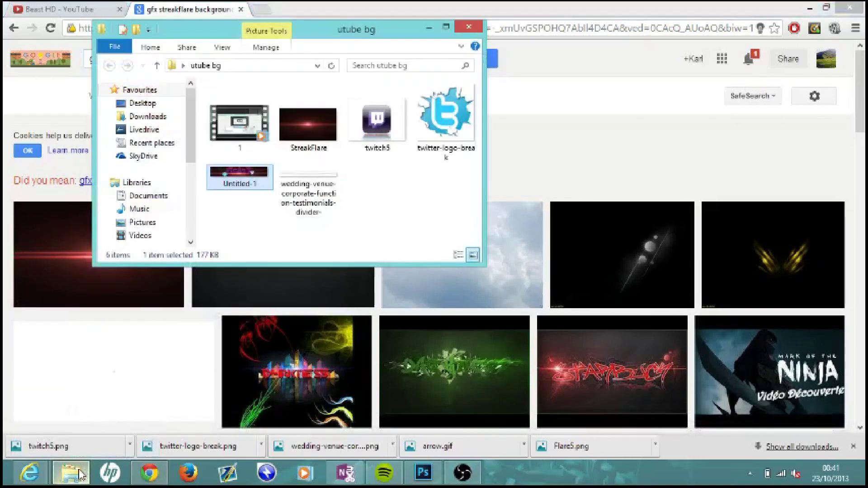
mouse_move(307, 136)
mouse_down()
mouse_move(343, 162)
mouse_move(452, 326)
mouse_move(445, 453)
mouse_move(425, 473)
mouse_move(475, 275)
mouse_up()
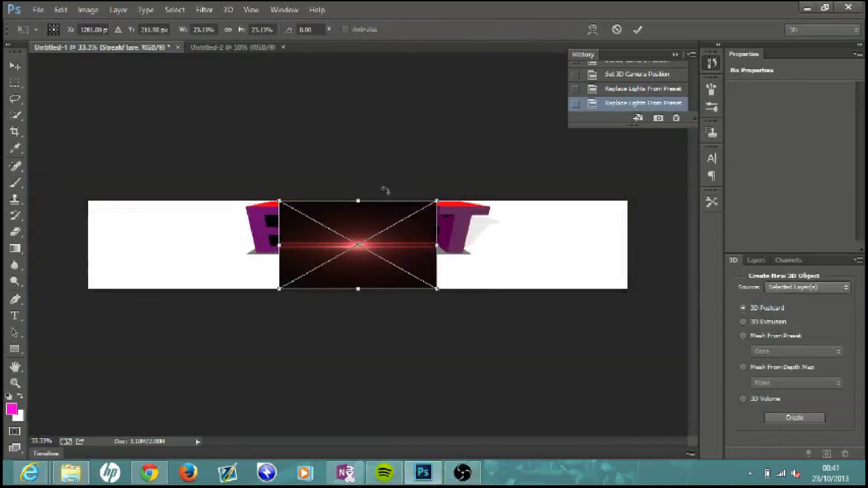
Stretch the StreakFlare image to about 92.6% width and 53.2% height so it covers the whole banner, and place it.
drag(436, 245, 674, 253)
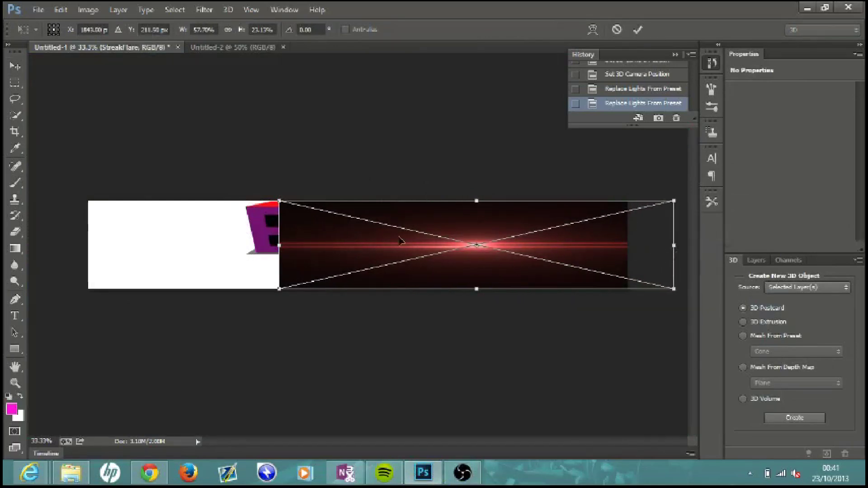
mouse_move(280, 245)
mouse_down()
mouse_move(58, 248)
mouse_move(41, 258)
mouse_up()
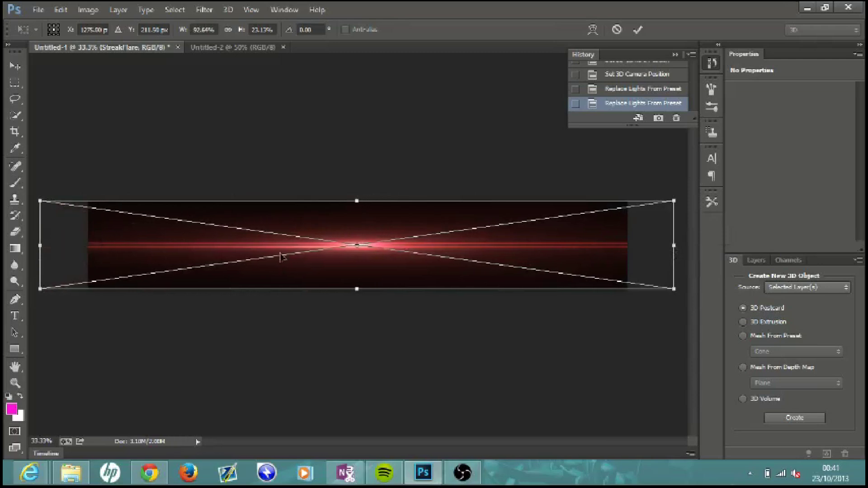
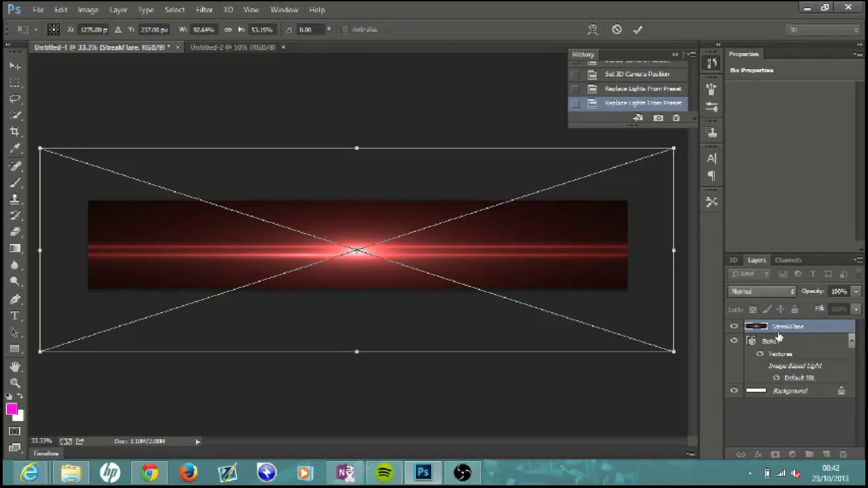
click(16, 66)
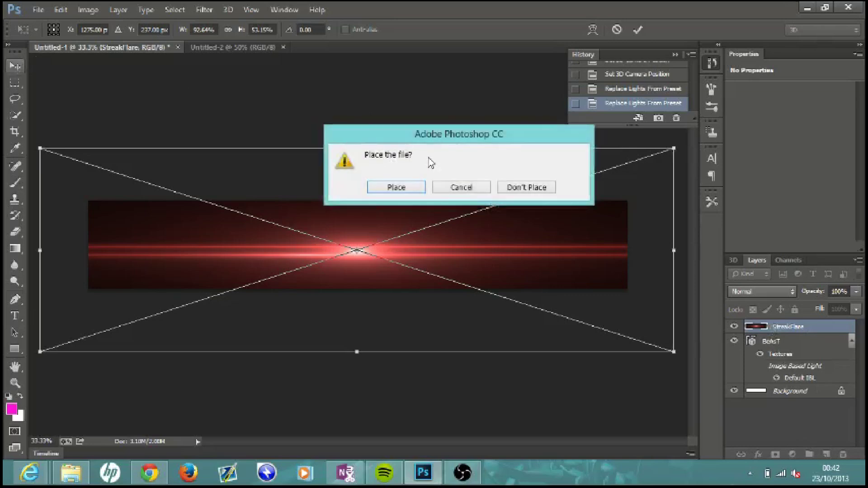
click(396, 187)
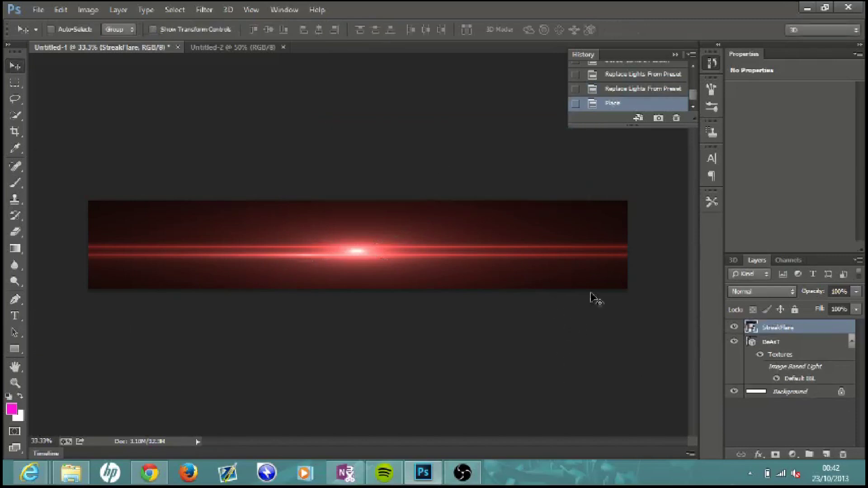
Reorder the BeAsT layer above StreakFlare and shift the flare slightly down so its streak runs beneath the letters.
mouse_move(762, 332)
mouse_down()
mouse_move(787, 343)
mouse_move(776, 410)
mouse_move(783, 326)
mouse_up()
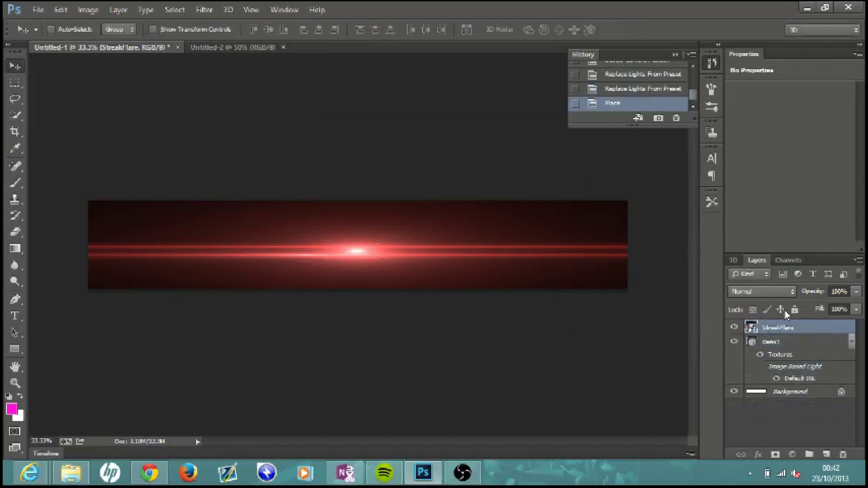
click(784, 347)
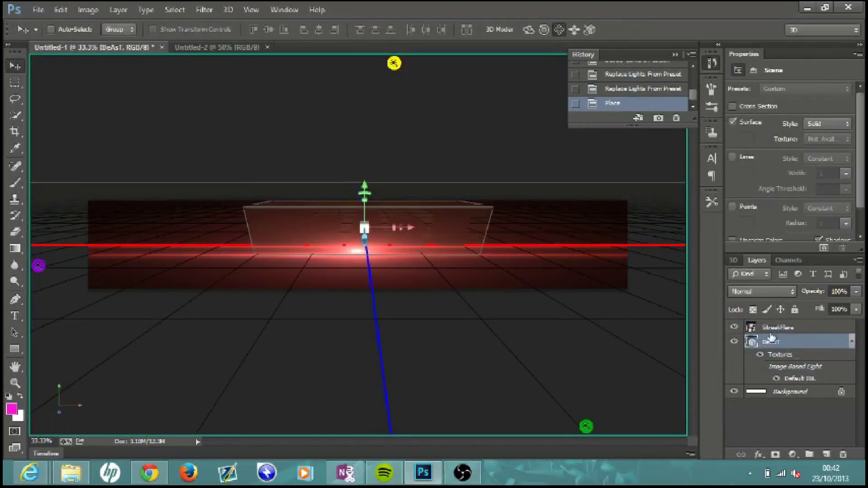
mouse_move(765, 332)
mouse_down()
mouse_move(789, 328)
mouse_move(801, 411)
mouse_move(771, 342)
mouse_move(790, 329)
mouse_up()
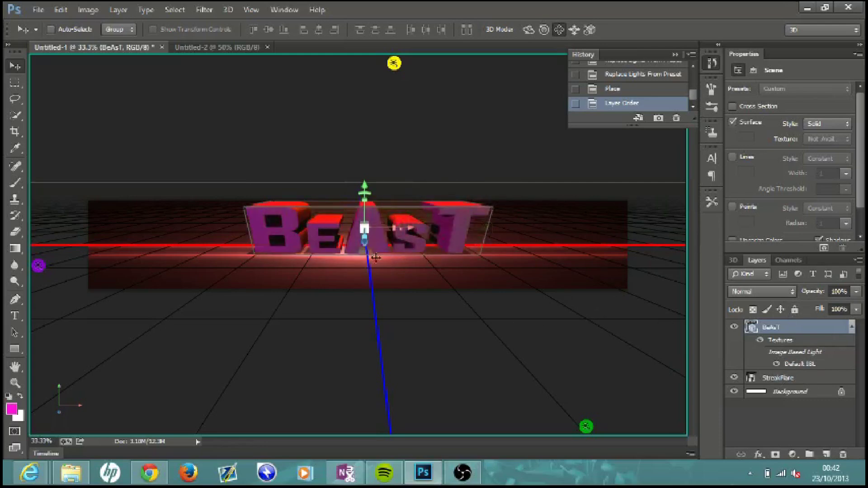
click(772, 379)
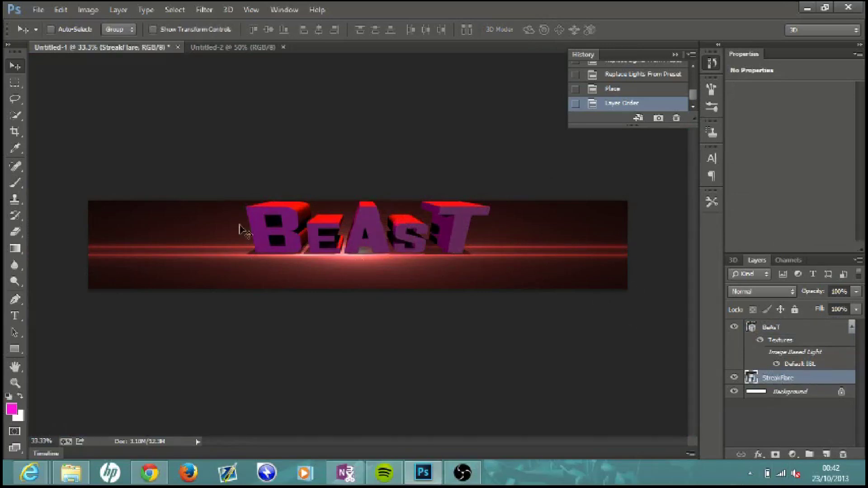
drag(196, 225, 202, 233)
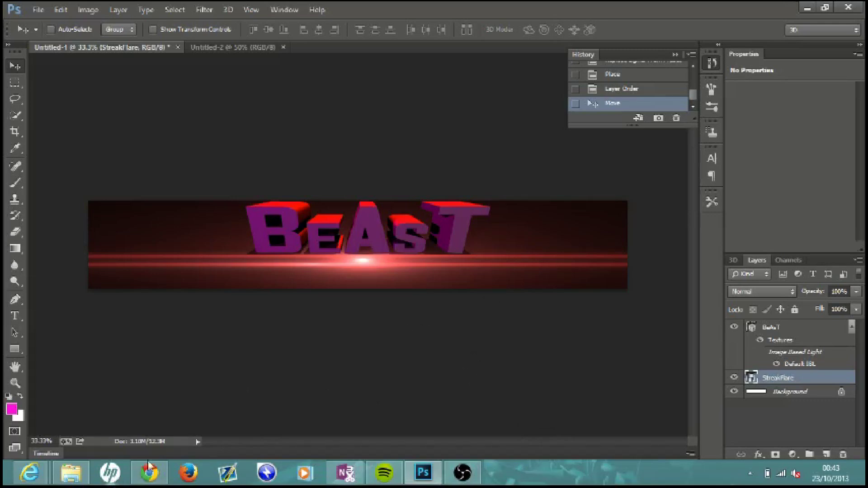
Place the twitter-logo-break image, scaled to about 44.8% width and 40.6% height, at the lower-left corner of the letter B.
click(69, 475)
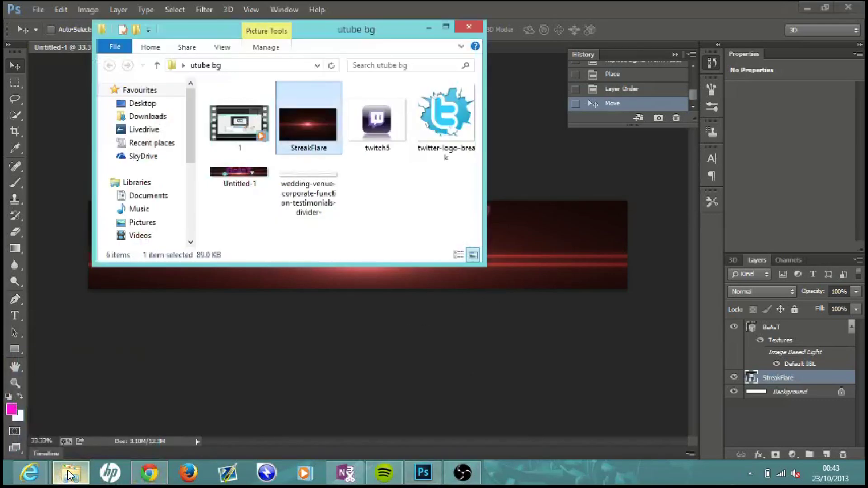
click(414, 187)
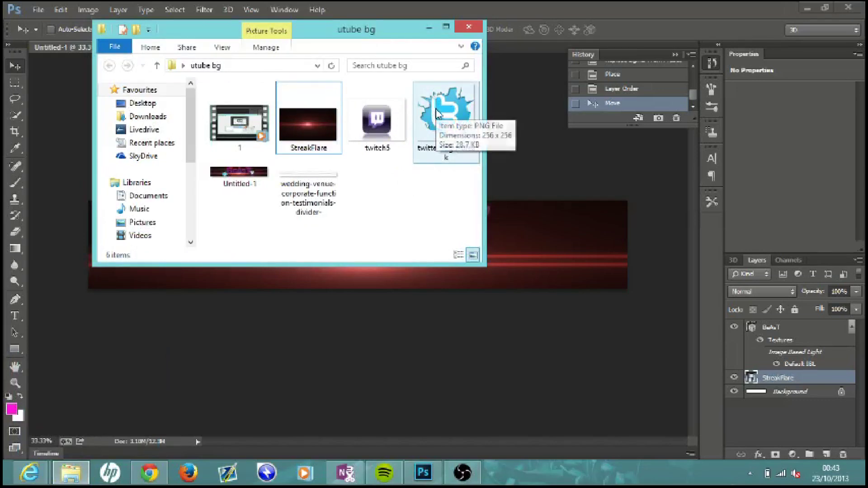
drag(439, 112, 555, 264)
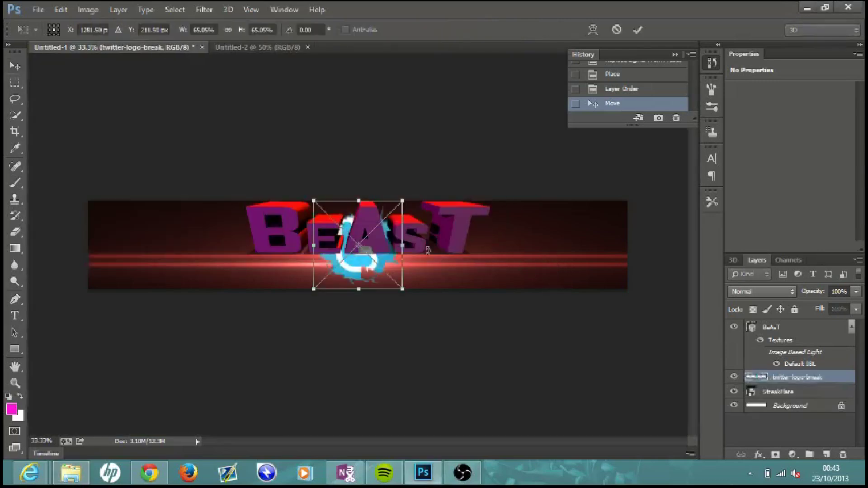
drag(364, 273, 204, 264)
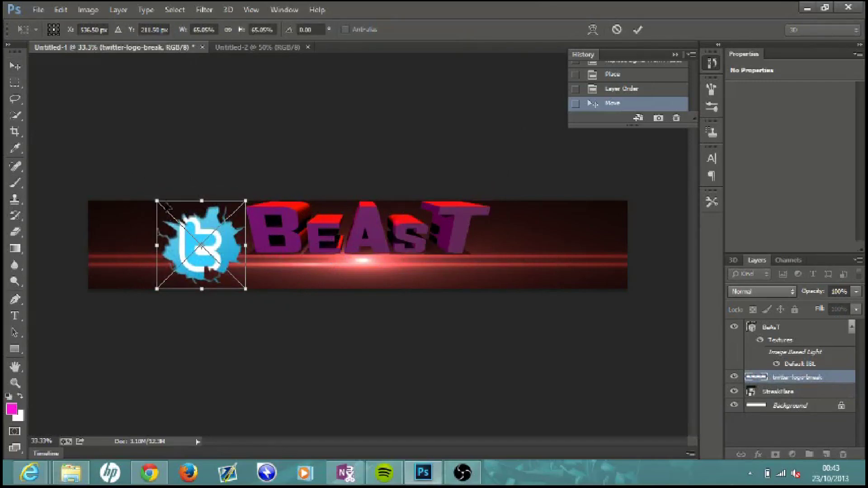
drag(156, 200, 185, 234)
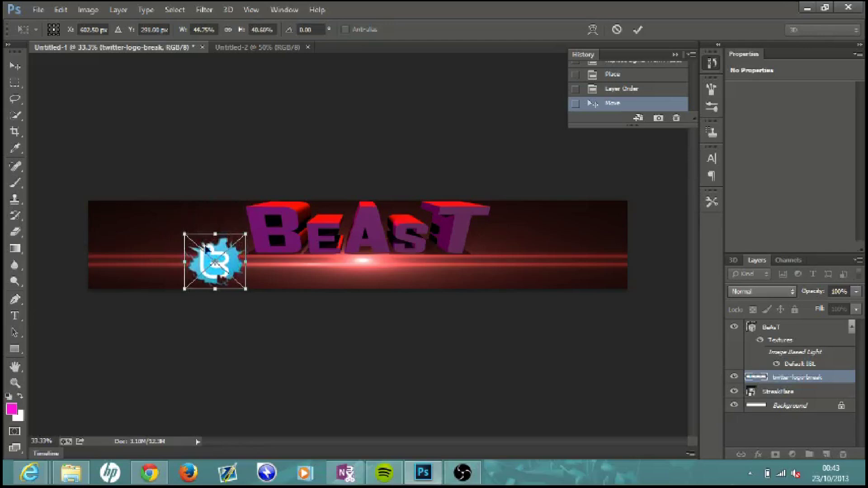
mouse_move(222, 267)
mouse_down()
mouse_move(235, 268)
mouse_move(228, 263)
mouse_up()
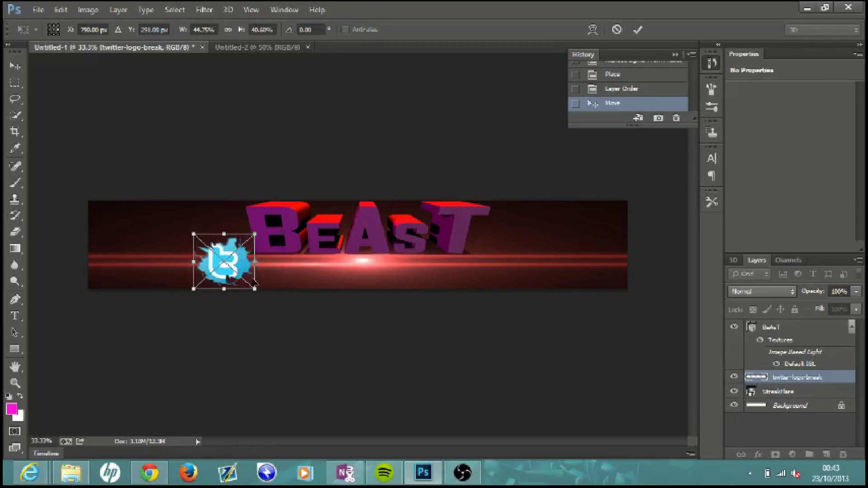
drag(231, 258, 232, 262)
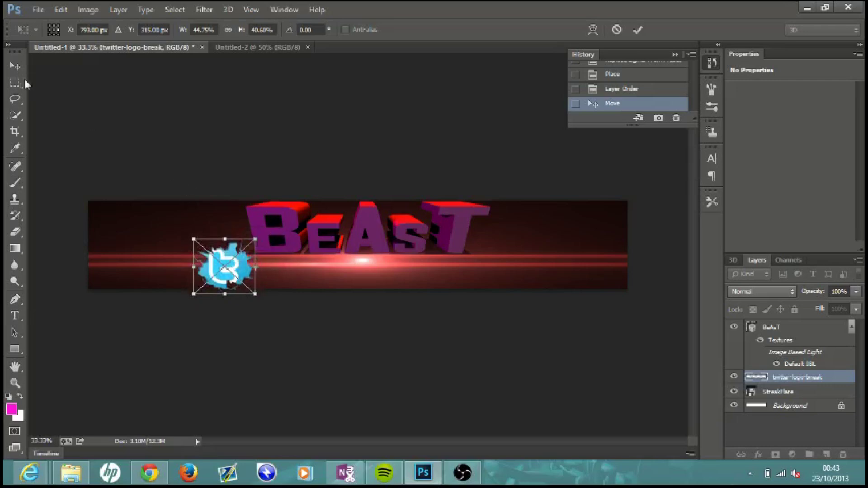
click(16, 67)
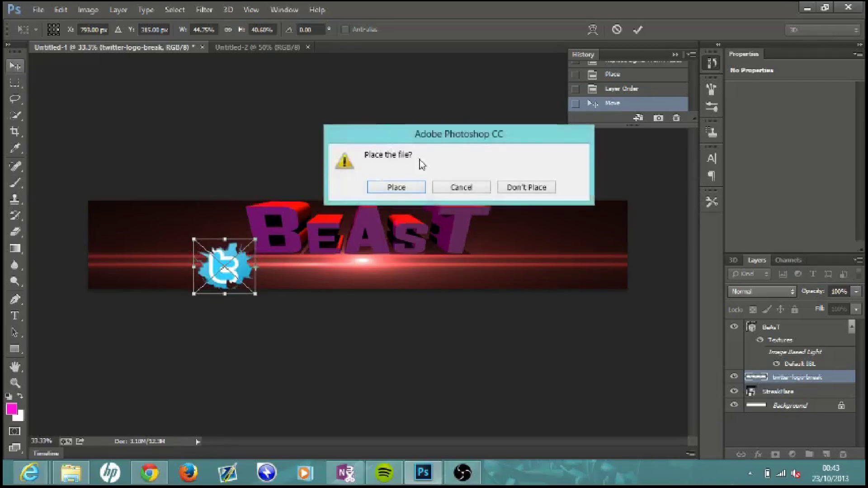
click(396, 187)
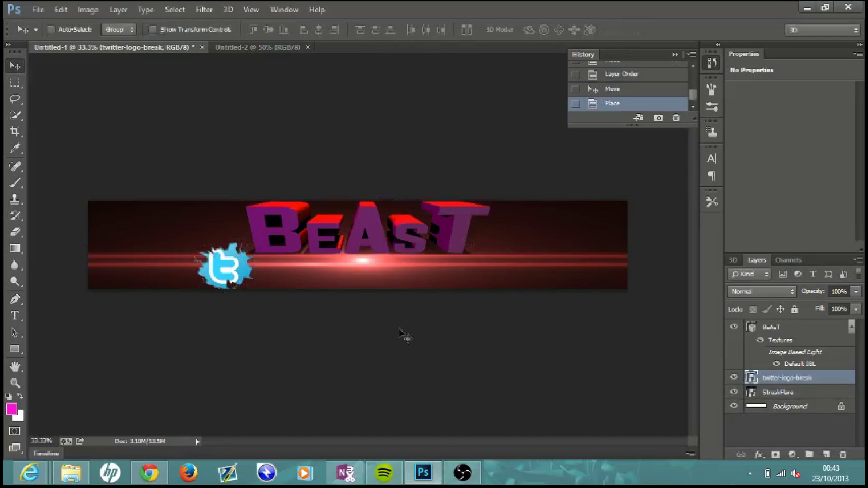
Place the twitch5 image, scaled to about 42.5% width and 35.8% height, at the lower-right corner of the letter T.
click(80, 476)
drag(377, 121, 573, 243)
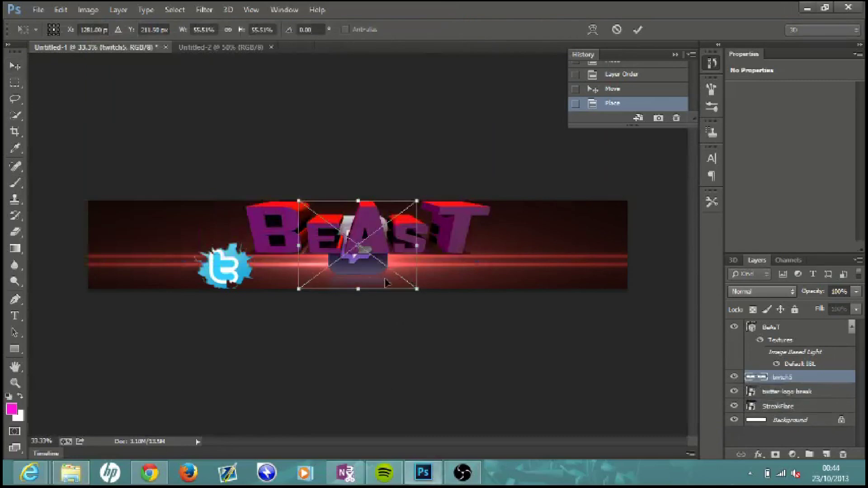
drag(364, 265, 514, 279)
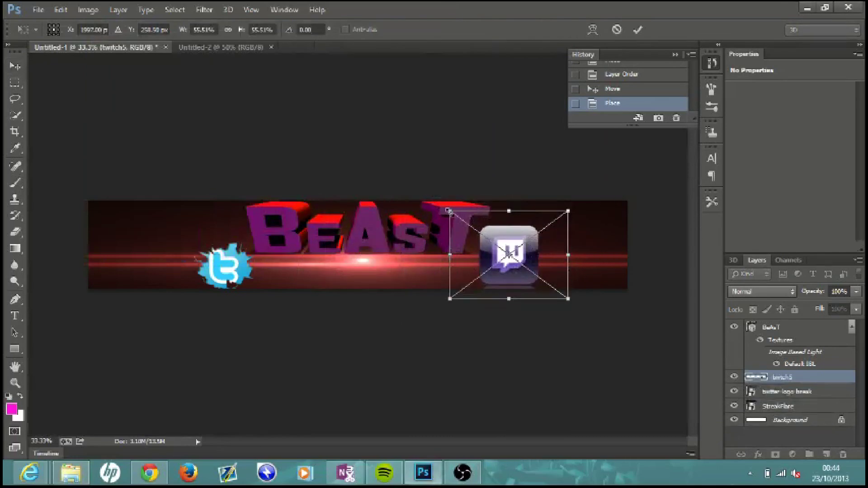
drag(453, 210, 477, 241)
drag(524, 270, 483, 258)
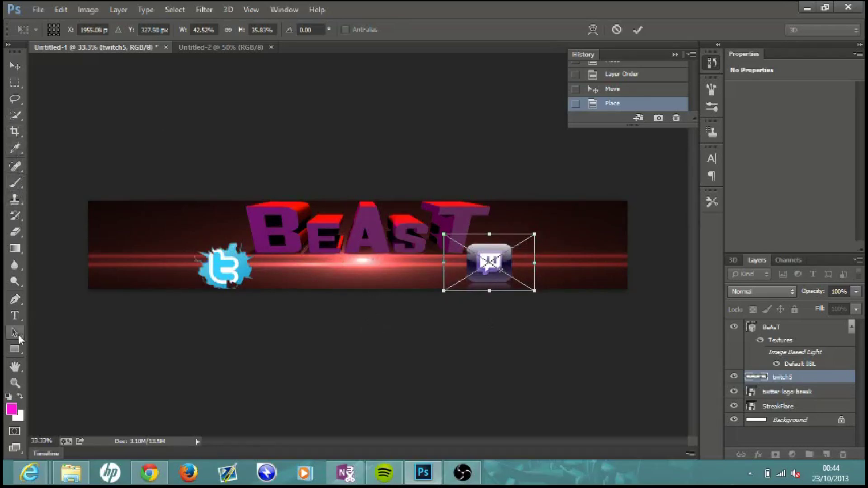
click(15, 317)
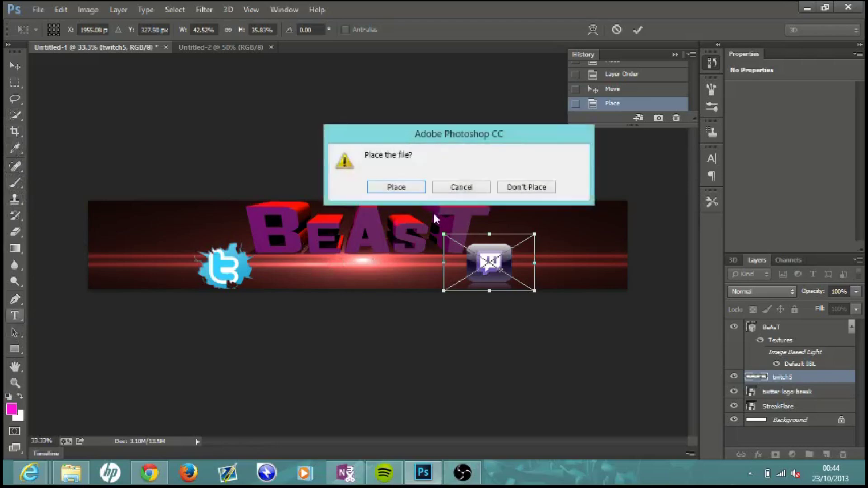
click(407, 188)
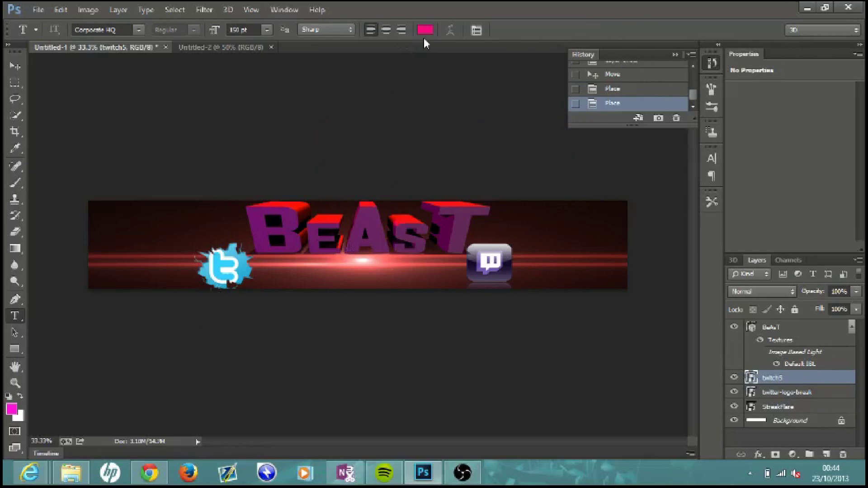
Add the text "iBeastHD" in red (f90909) at 50 pt in a text box below BeAsT, between the Twitter and Twitch logos.
click(425, 31)
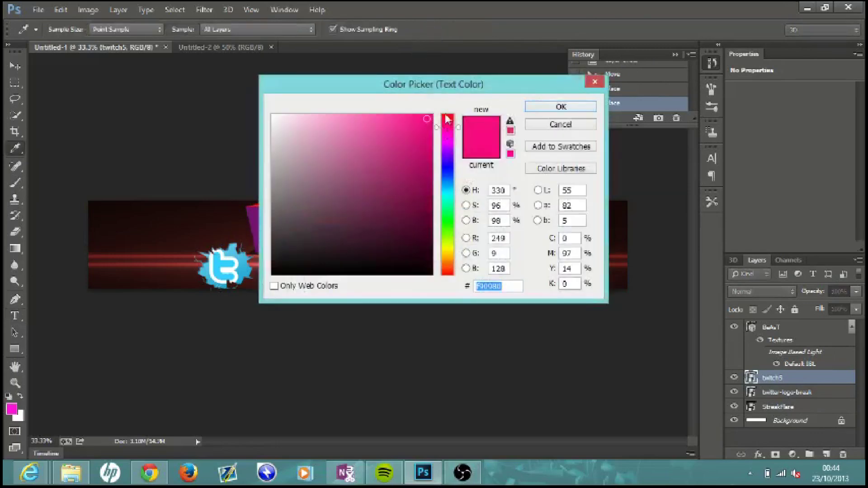
click(447, 115)
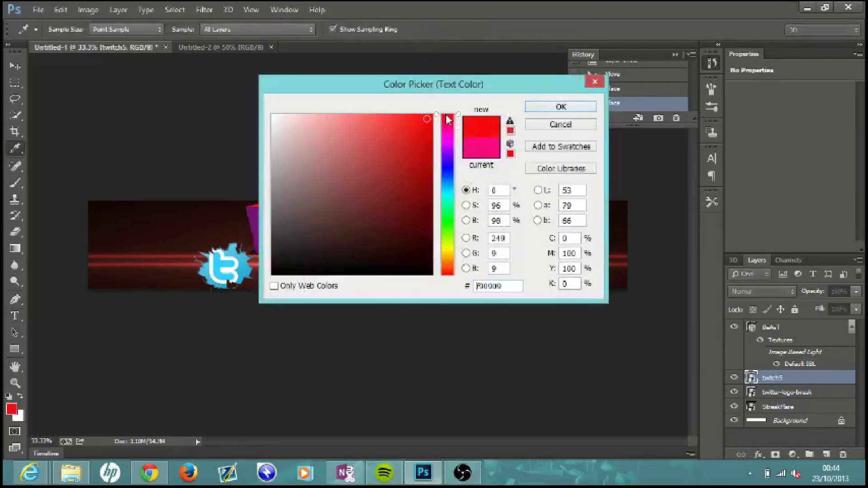
click(565, 107)
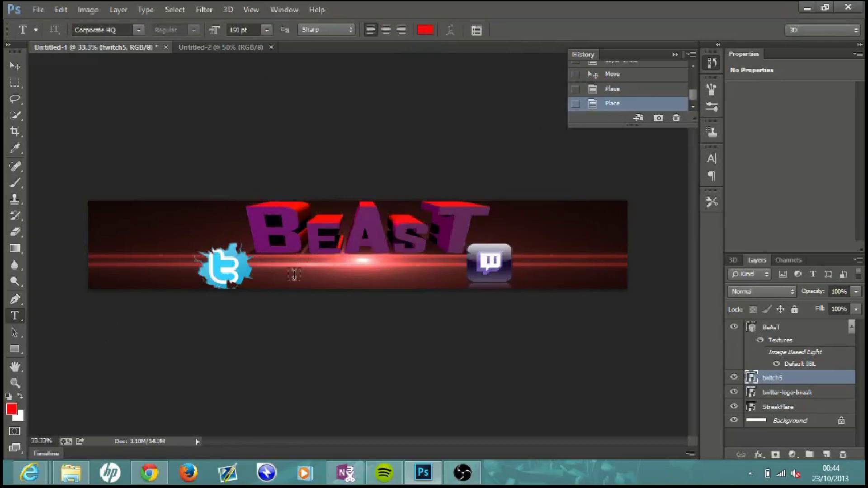
drag(291, 268, 431, 283)
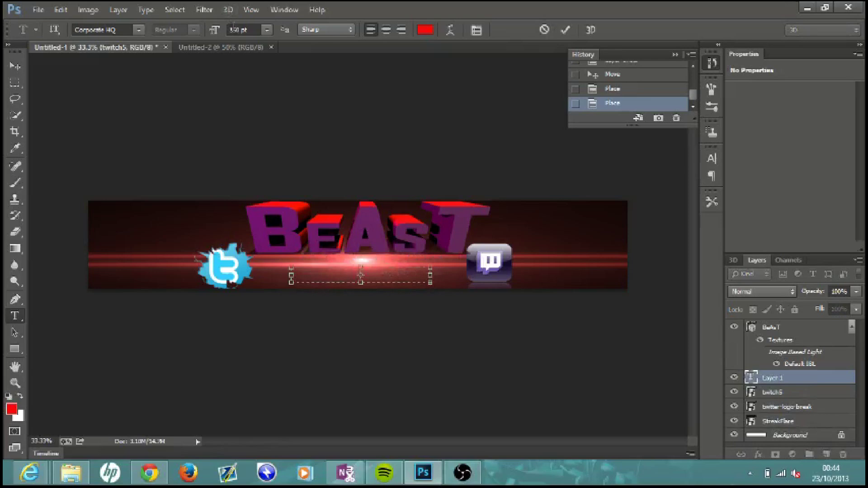
click(234, 29)
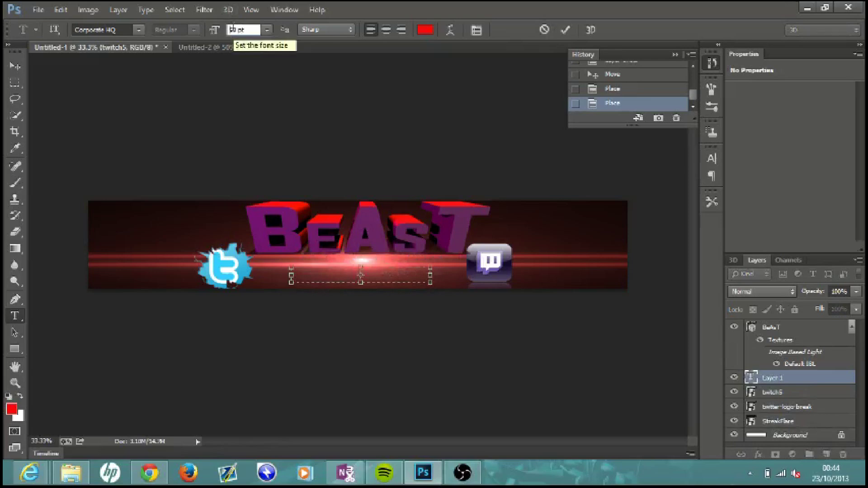
click(317, 274)
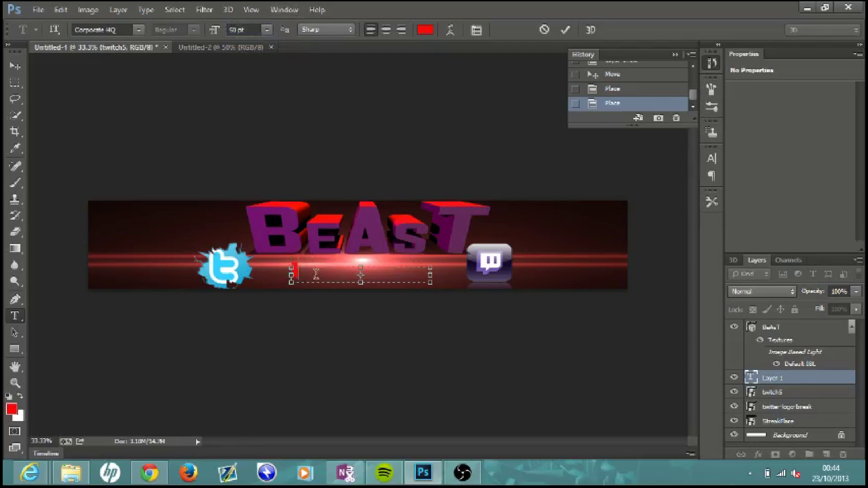
text(B)
text(HD)
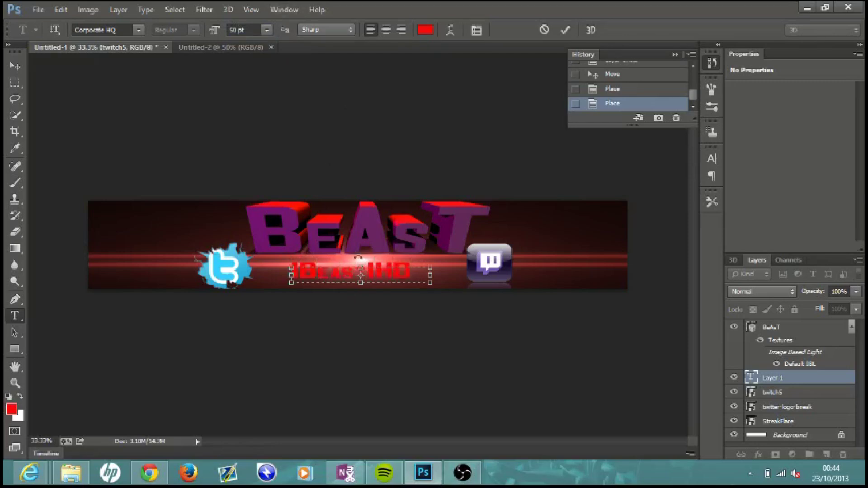
Centre the iBeastHD text beneath the BeAsT lettering and extrude it to 3D.
click(15, 68)
drag(343, 274, 352, 278)
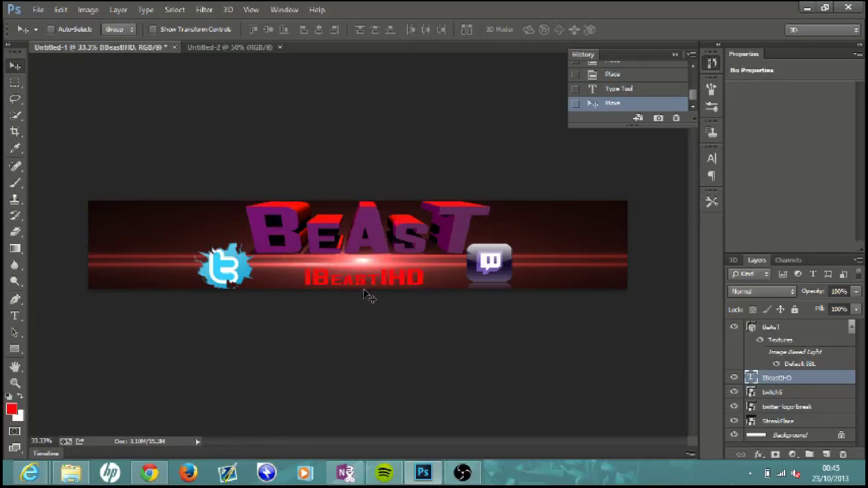
click(149, 14)
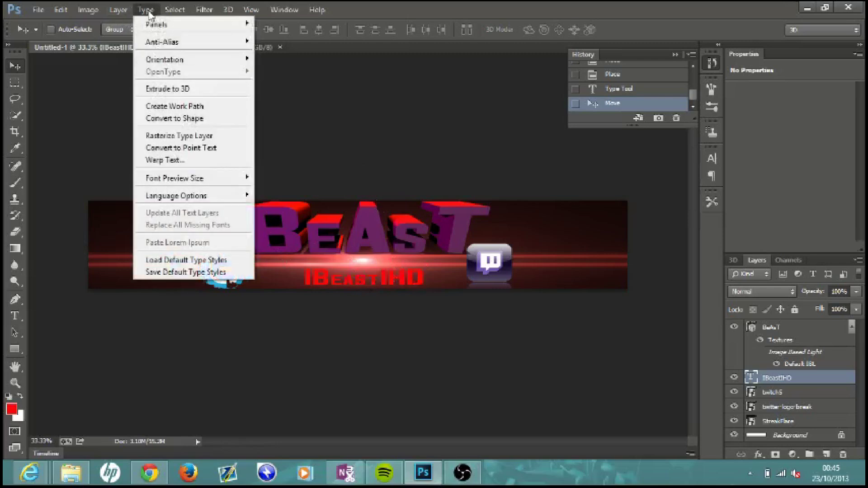
click(174, 88)
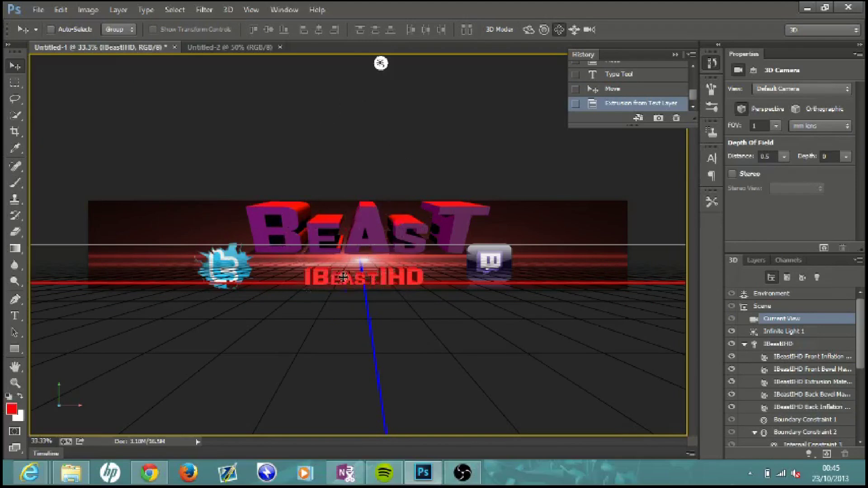
click(16, 84)
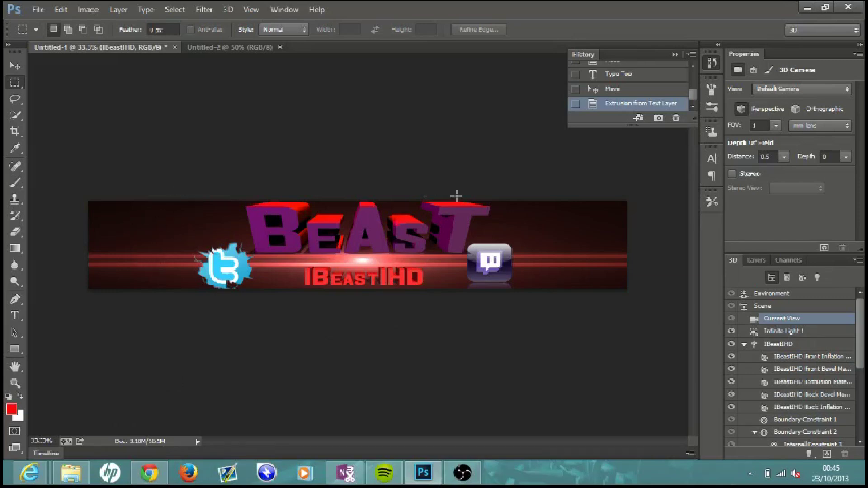
Place the wedding-venue divider image across the BeAsT letters, stretched to the full banner width at about 130.26% width and 100.15% height.
click(71, 473)
drag(307, 196, 539, 226)
drag(367, 247, 372, 230)
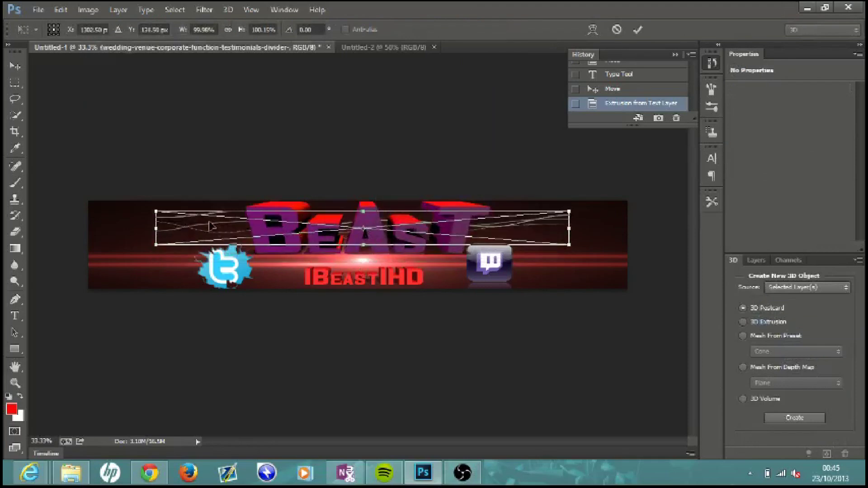
drag(156, 228, 88, 230)
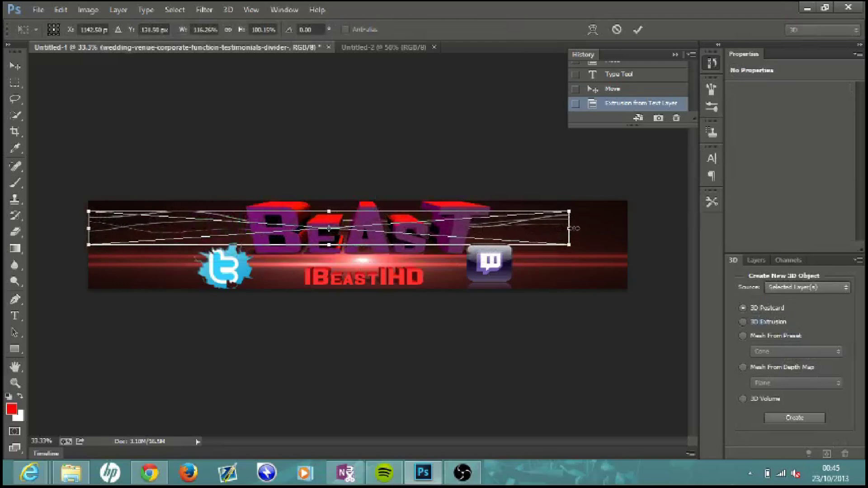
drag(569, 229, 627, 223)
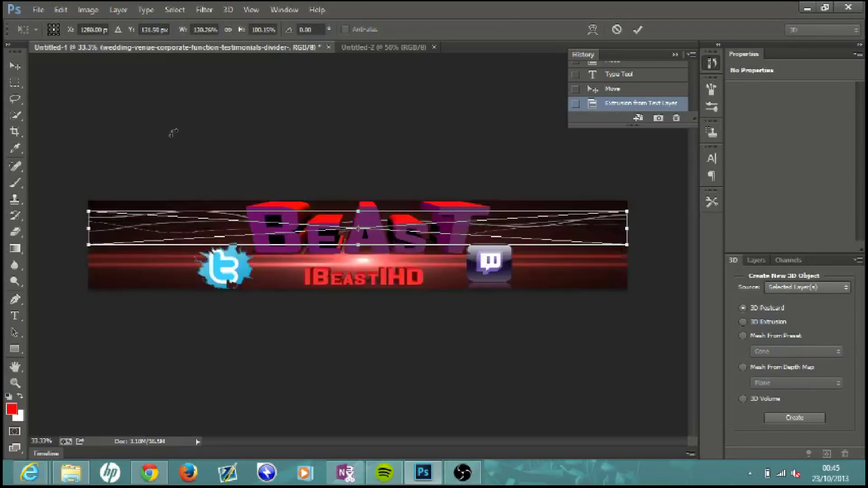
click(16, 66)
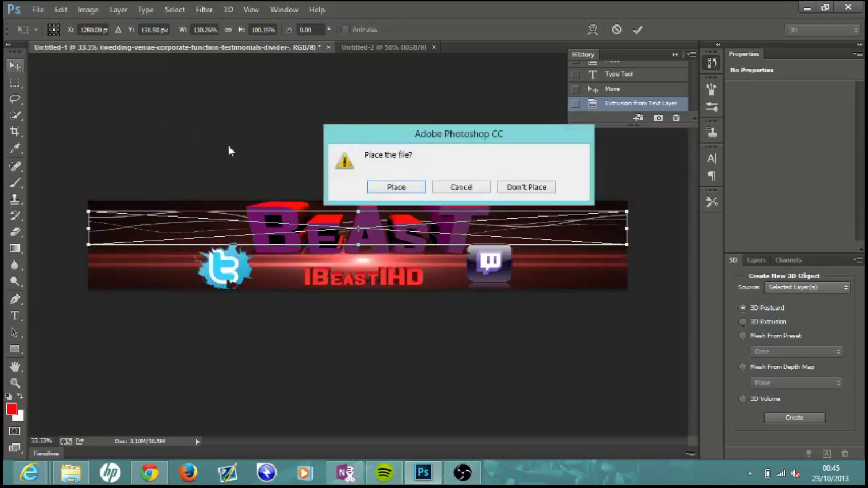
click(394, 188)
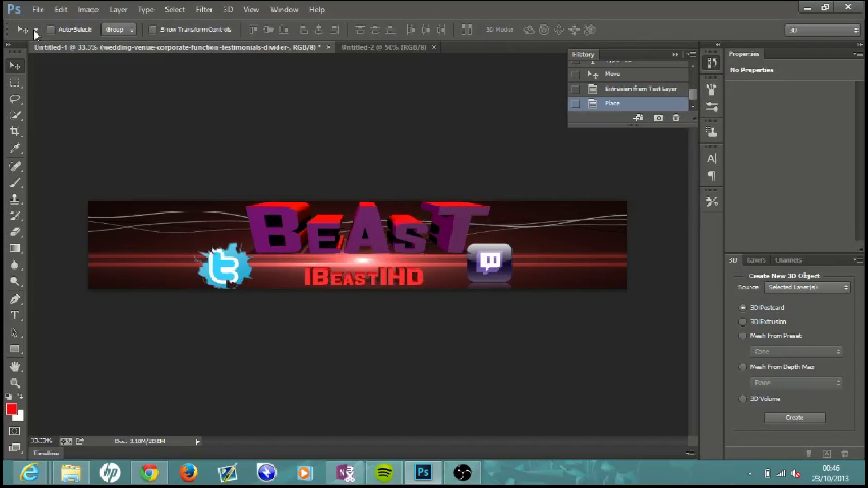
Save the banner as JPEG Untitled-1 in the utube bg folder, replacing the existing file, with Maximum quality (10) and Baseline ("Standard") format.
click(38, 17)
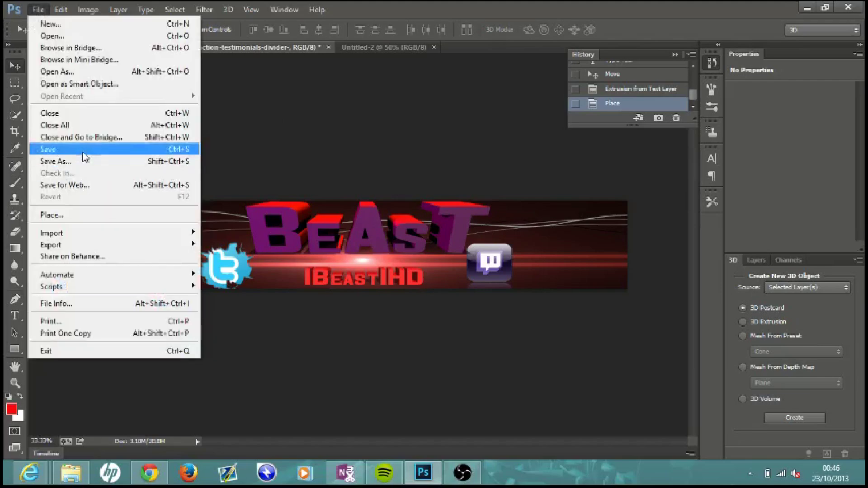
click(83, 164)
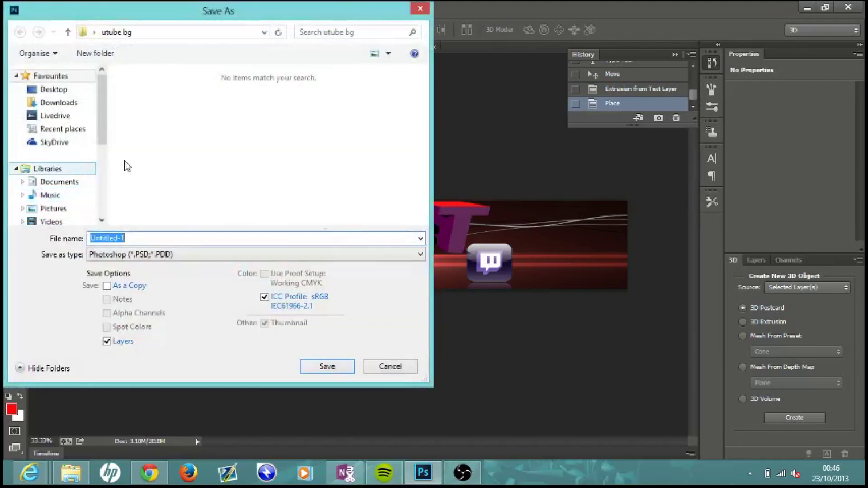
click(283, 256)
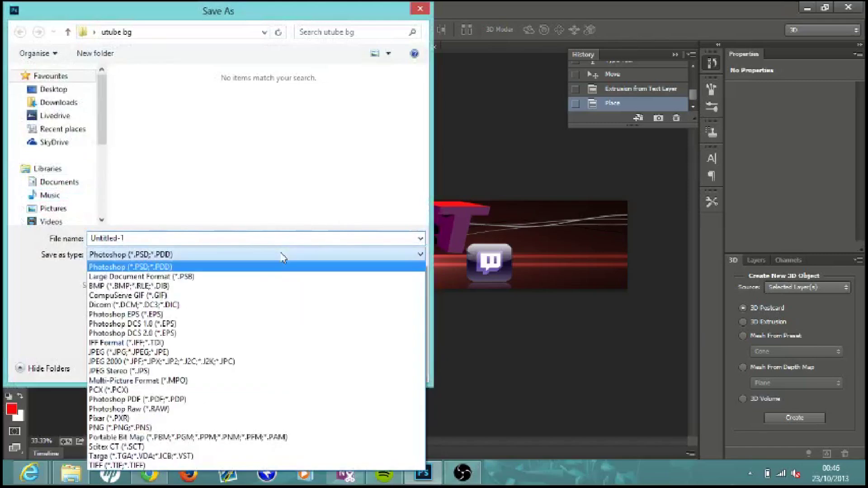
click(158, 353)
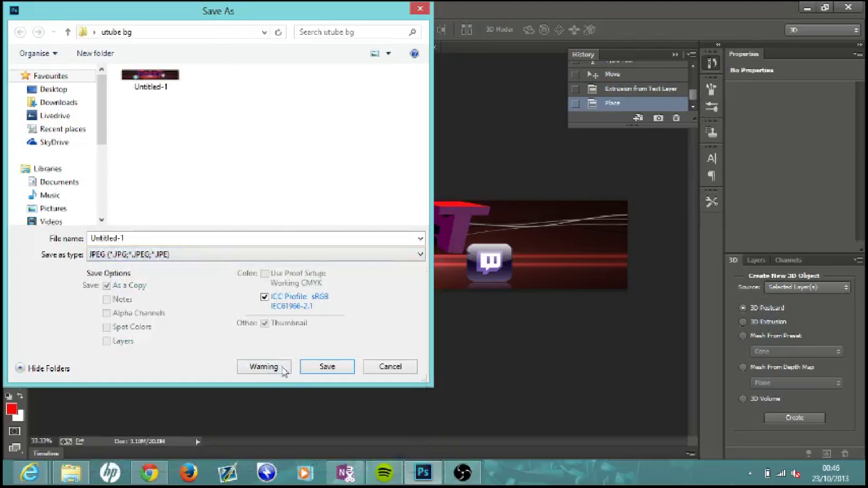
click(328, 367)
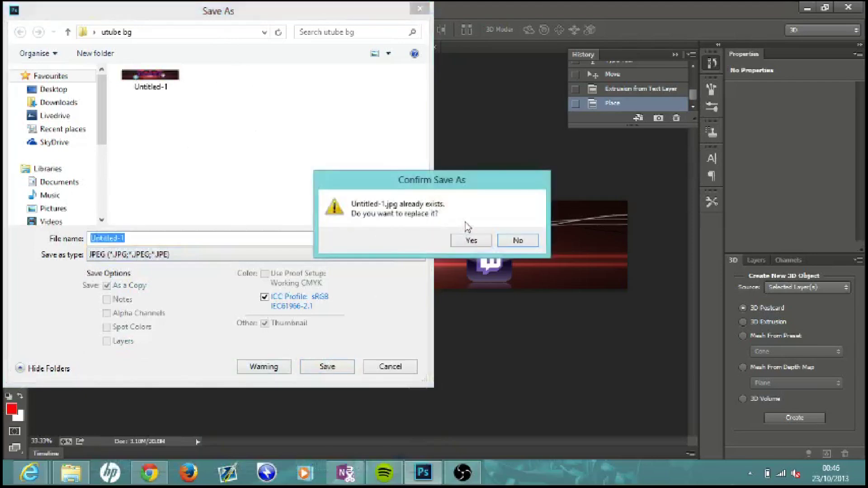
click(466, 241)
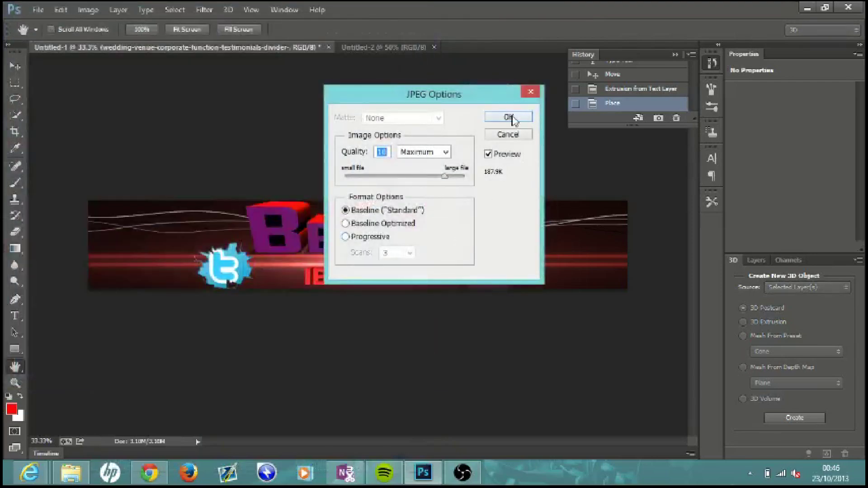
click(445, 151)
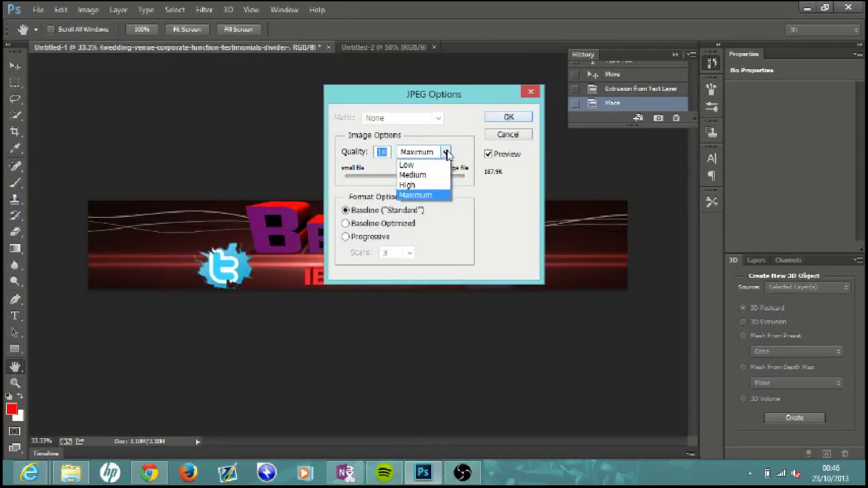
click(430, 195)
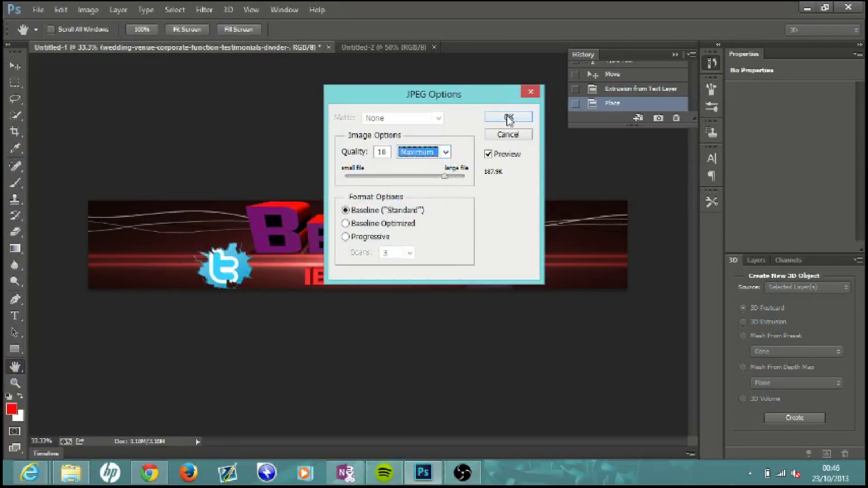
click(509, 118)
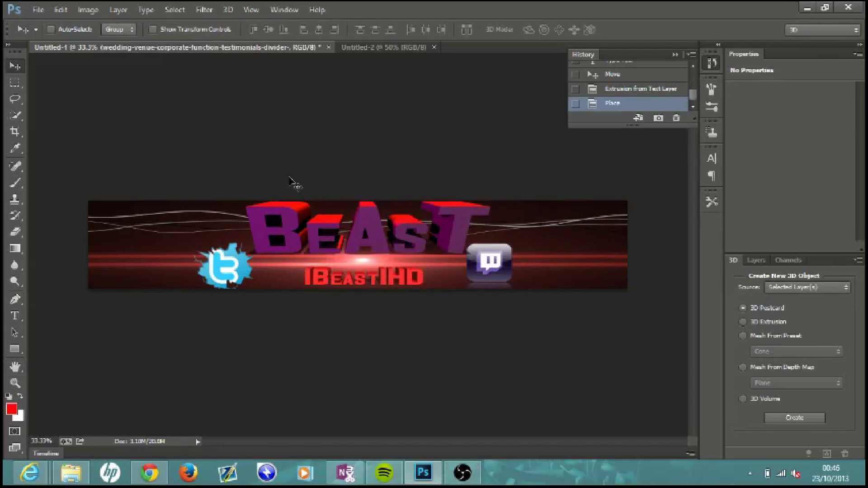
Place the StreakFlare image in the blank Untitled-2 document, scaled to about 63.02% width and 63.05% height to fill the canvas.
click(377, 47)
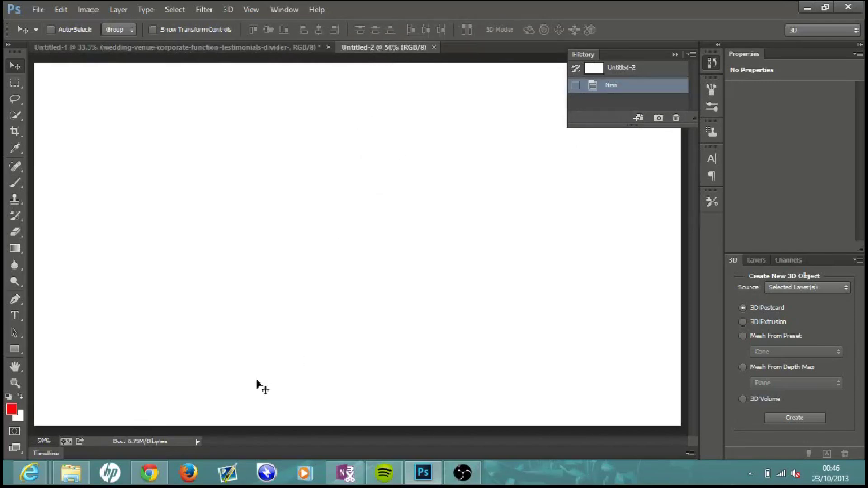
click(84, 473)
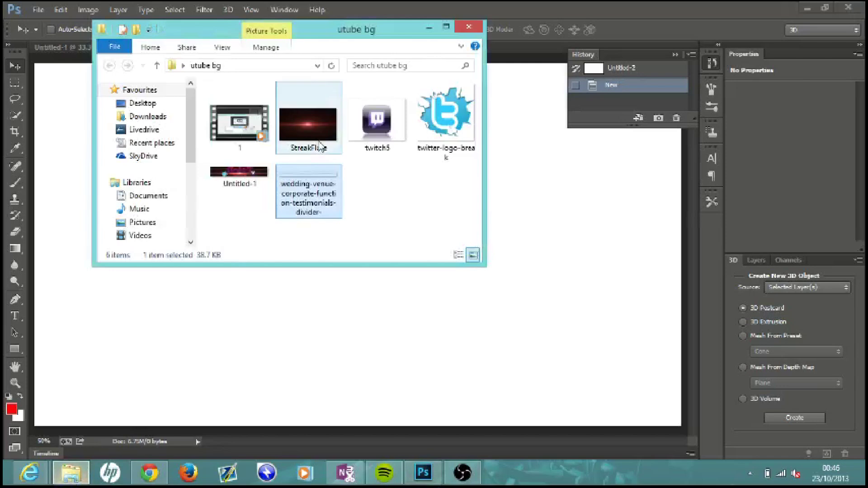
mouse_move(300, 134)
mouse_down()
mouse_move(427, 155)
mouse_move(591, 238)
mouse_up()
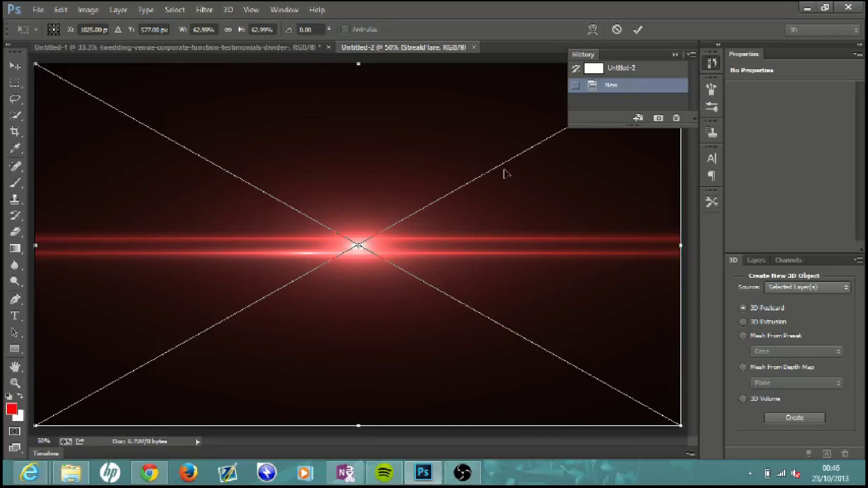
mouse_move(34, 64)
mouse_down()
mouse_move(46, 71)
mouse_move(36, 64)
mouse_up()
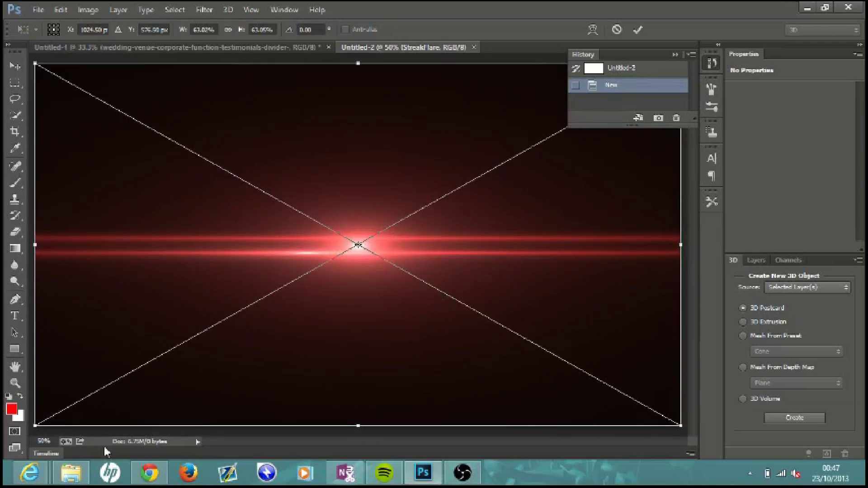
click(71, 472)
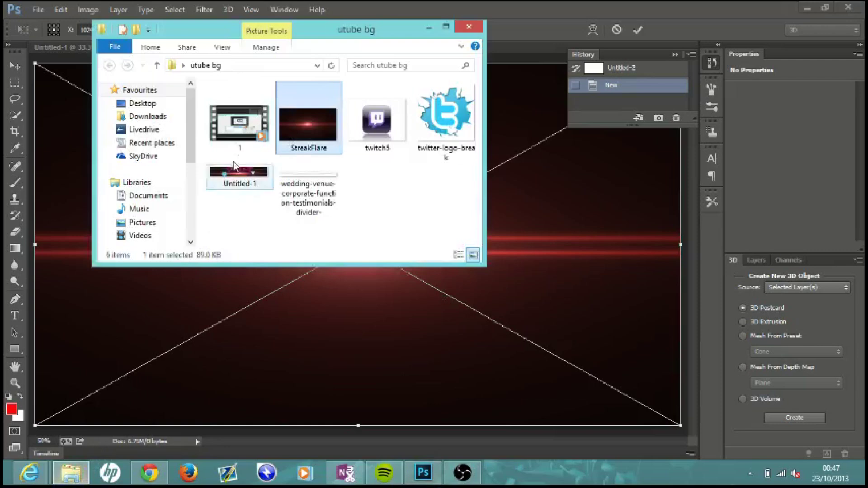
mouse_move(224, 183)
mouse_down()
mouse_move(229, 163)
mouse_move(244, 154)
mouse_move(380, 194)
mouse_move(582, 237)
mouse_up()
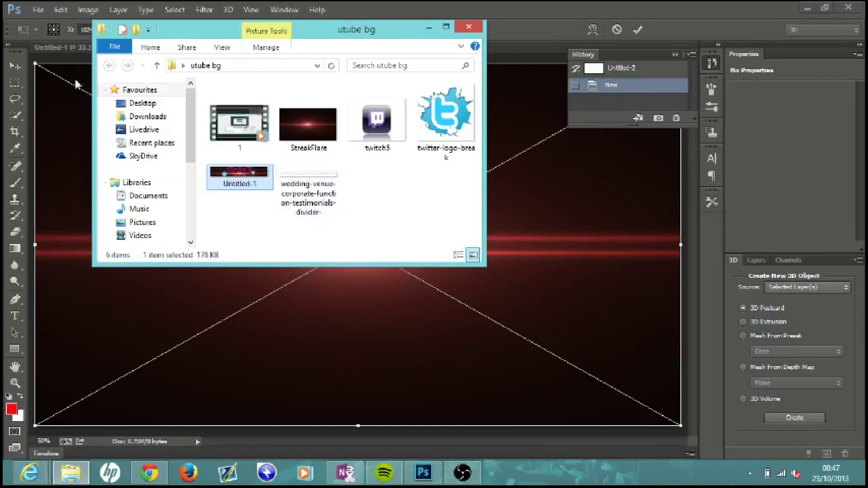
click(13, 69)
click(13, 68)
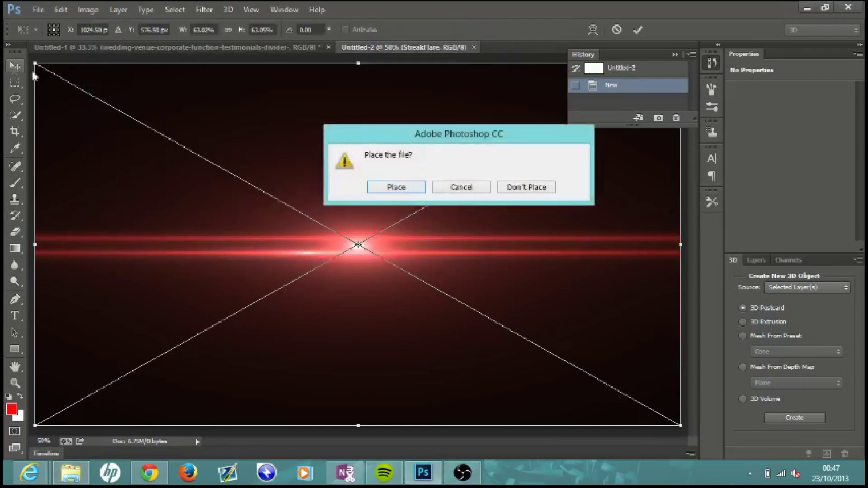
click(396, 187)
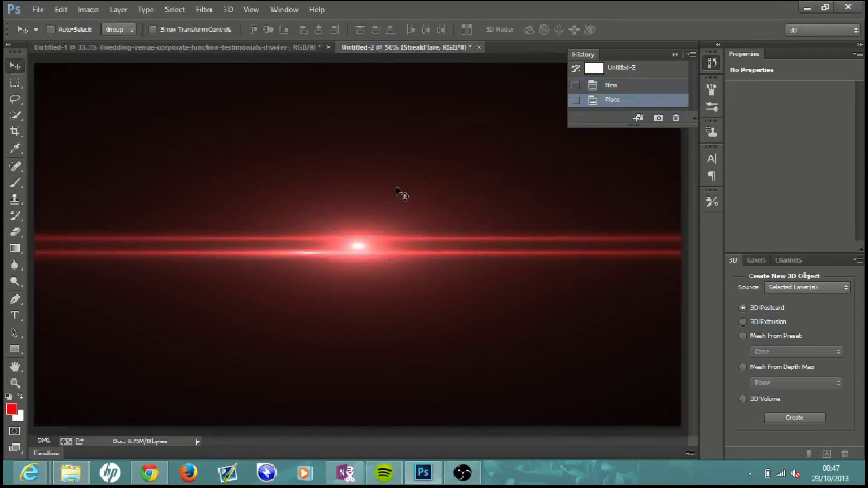
Place the saved Untitled-1 banner image across the full width of the canvas, vertically centred over the StreakFlare background.
click(71, 483)
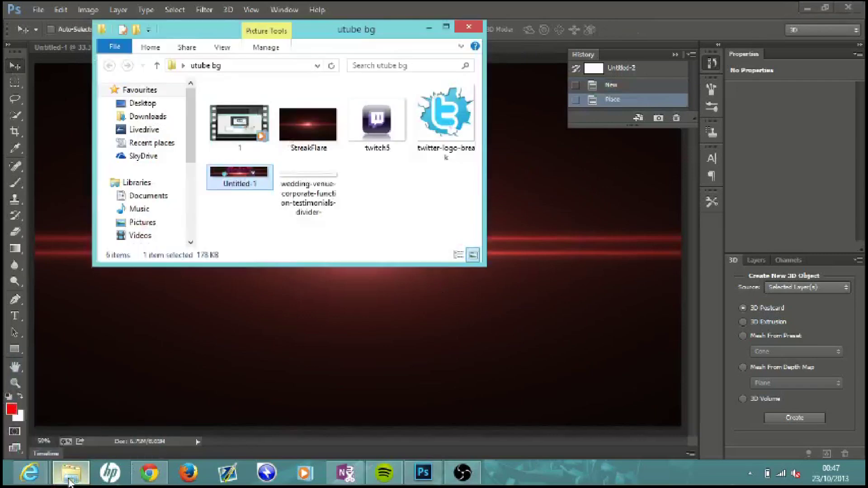
drag(238, 176, 565, 221)
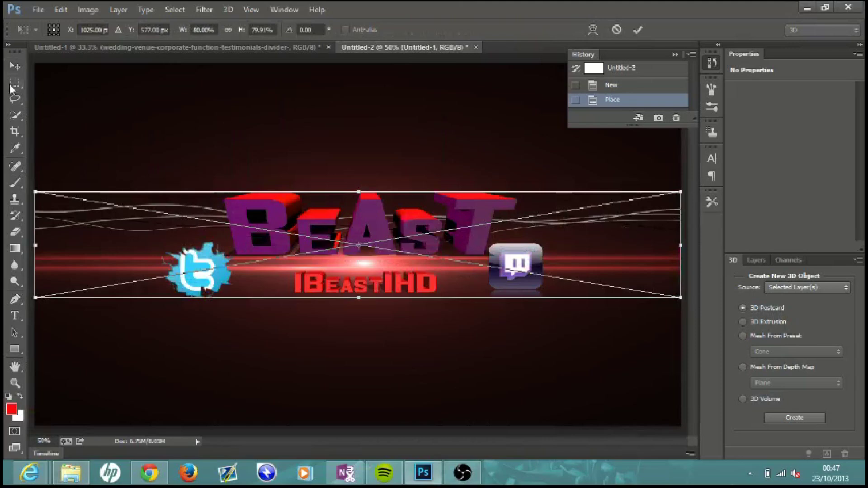
click(15, 65)
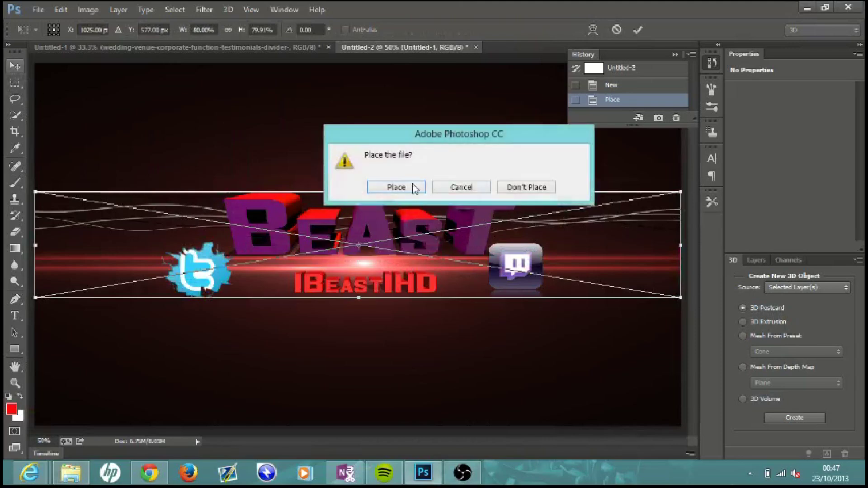
click(397, 188)
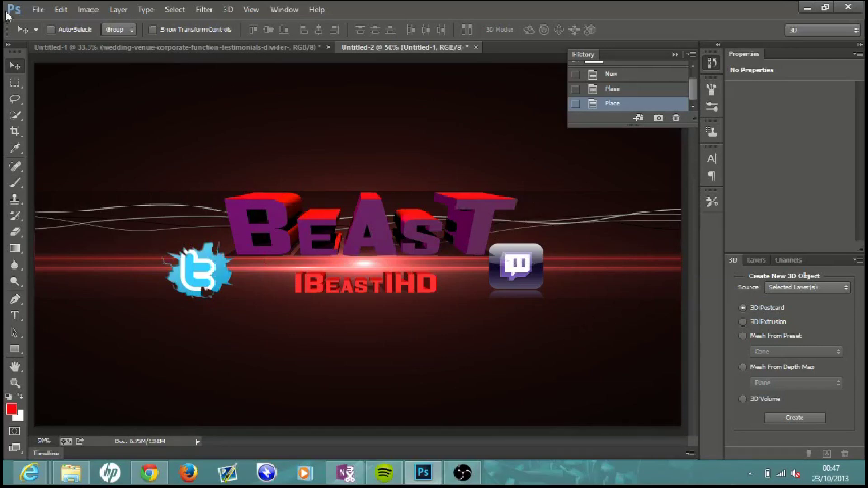
Switch to Chrome and view the Beast HD YouTube channel page to examine its banner.
click(37, 10)
mouse_move(58, 10)
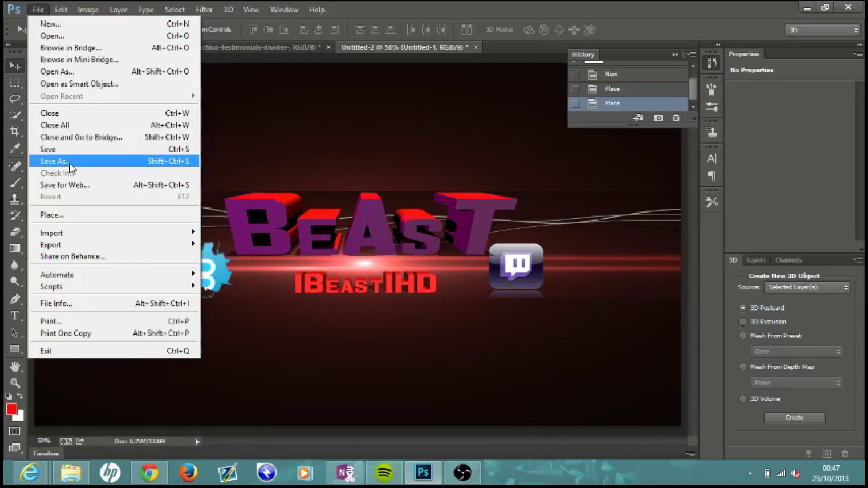
click(154, 475)
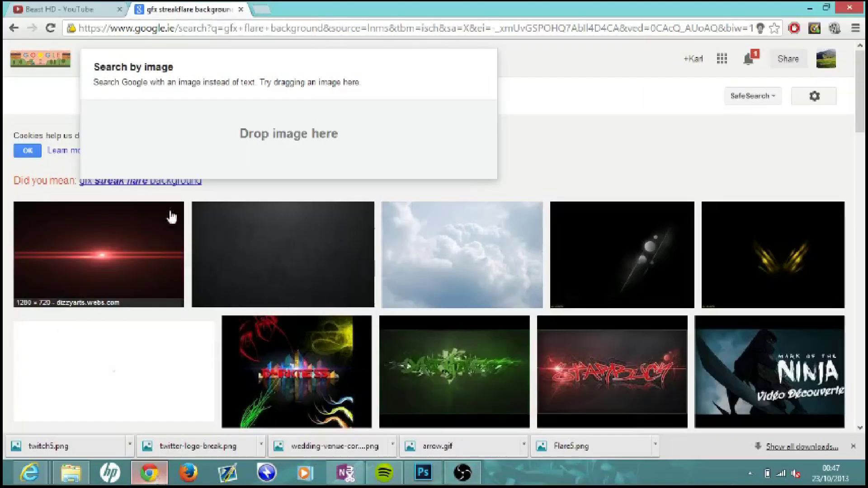
click(57, 9)
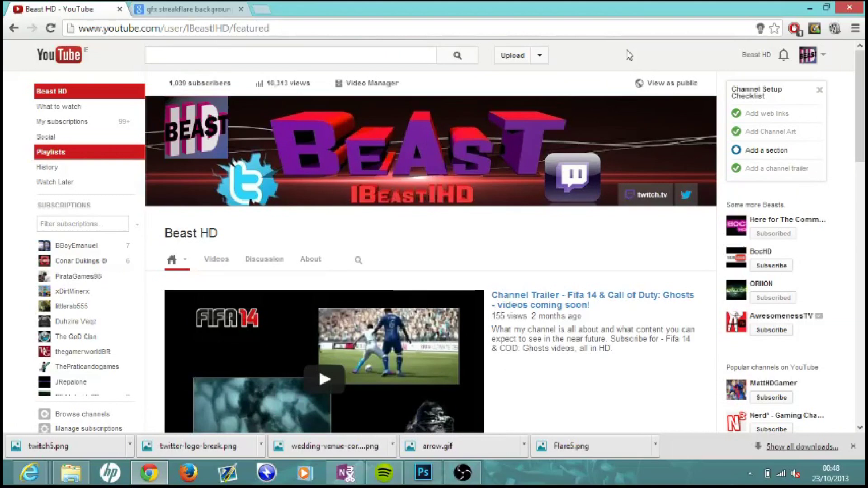
mouse_move(583, 117)
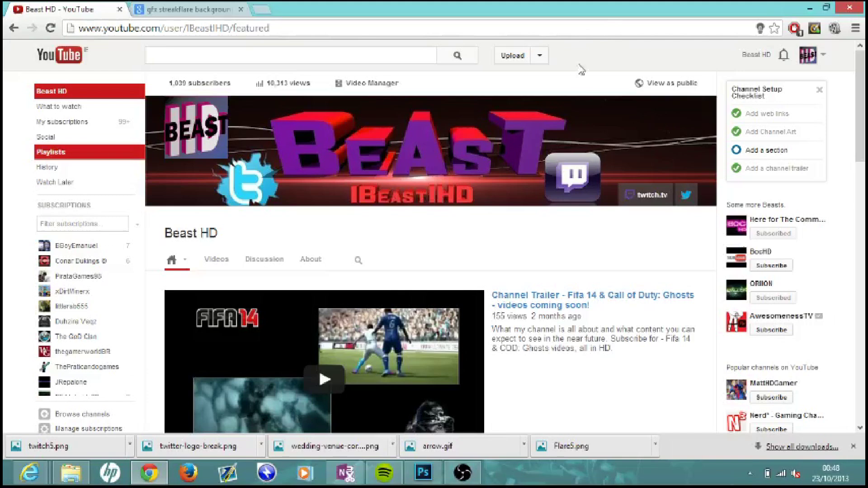